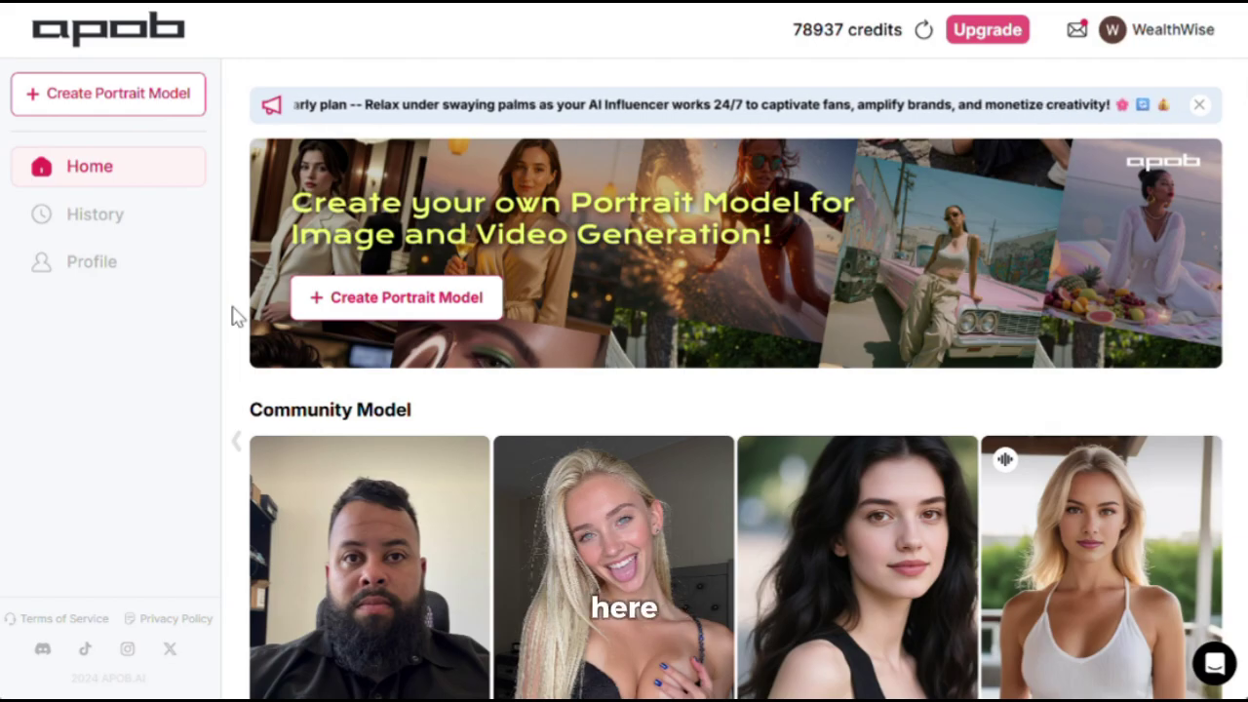
Browse the community models and community content on the home page
{"action": "scroll", "coordinate": [234, 317], "scroll_direction": "down", "scroll_amount": 8}
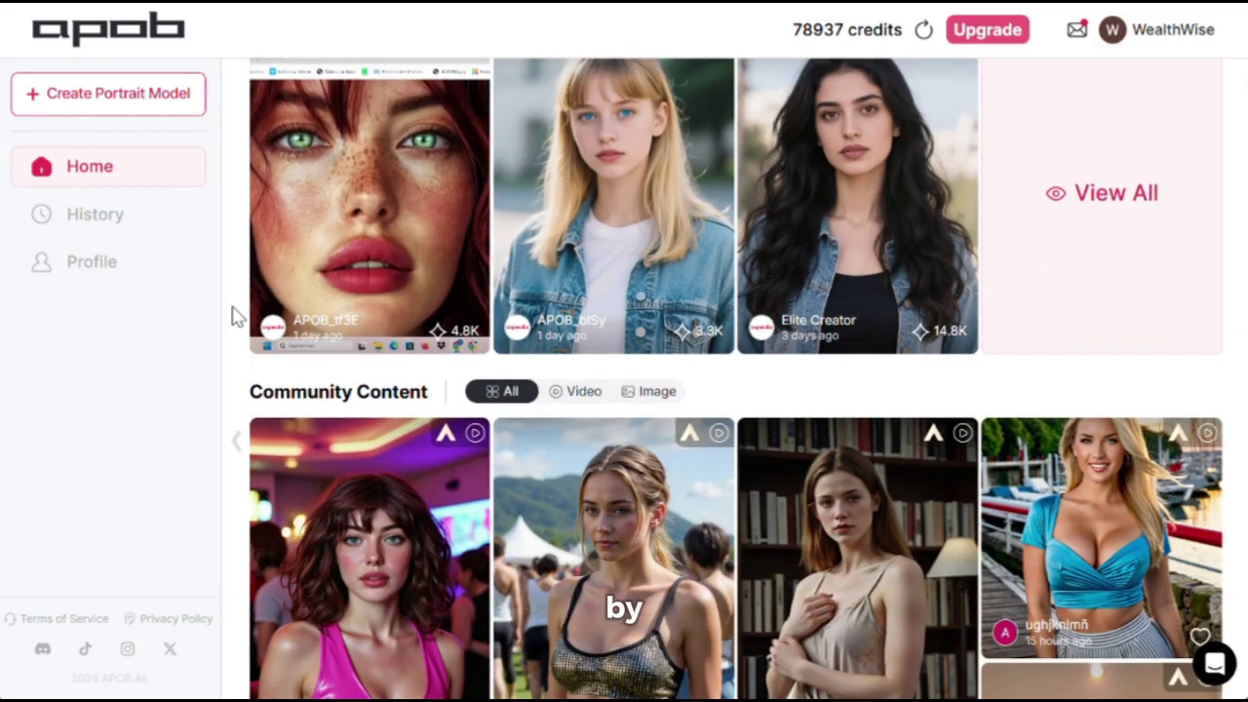
{"action": "scroll", "coordinate": [234, 317], "scroll_direction": "down", "scroll_amount": 5}
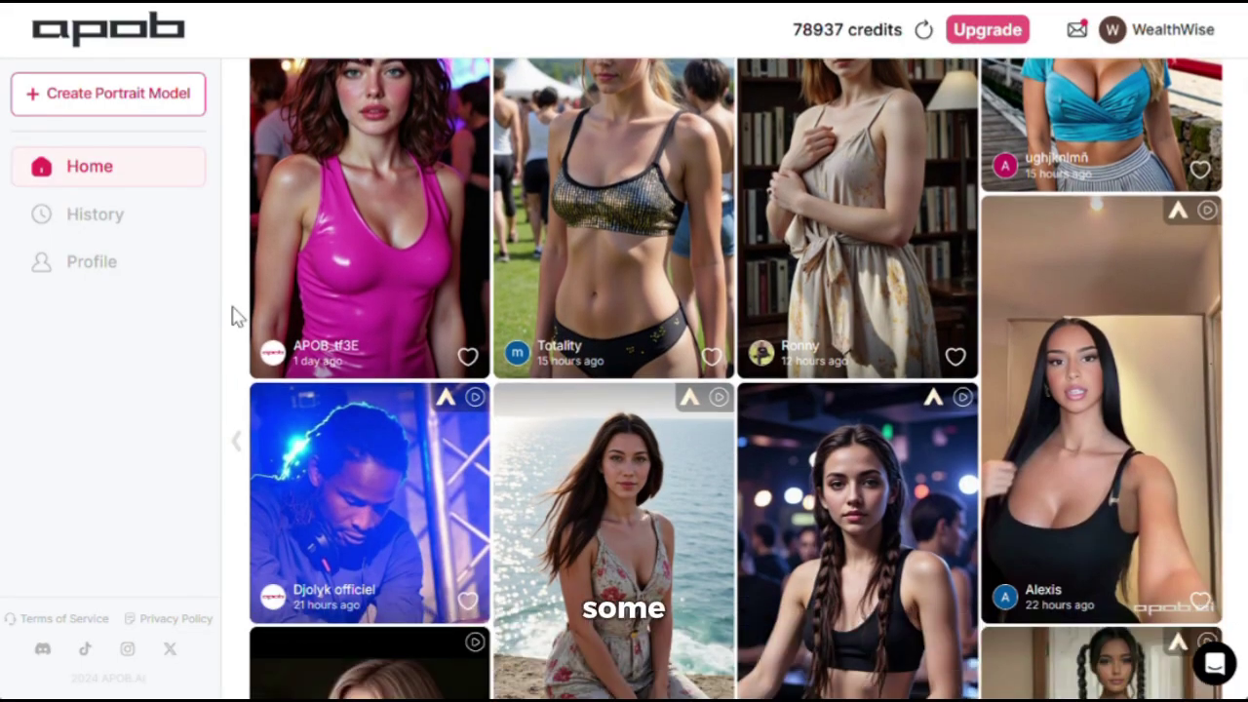
{"action": "scroll", "coordinate": [234, 317], "scroll_direction": "down", "scroll_amount": 1}
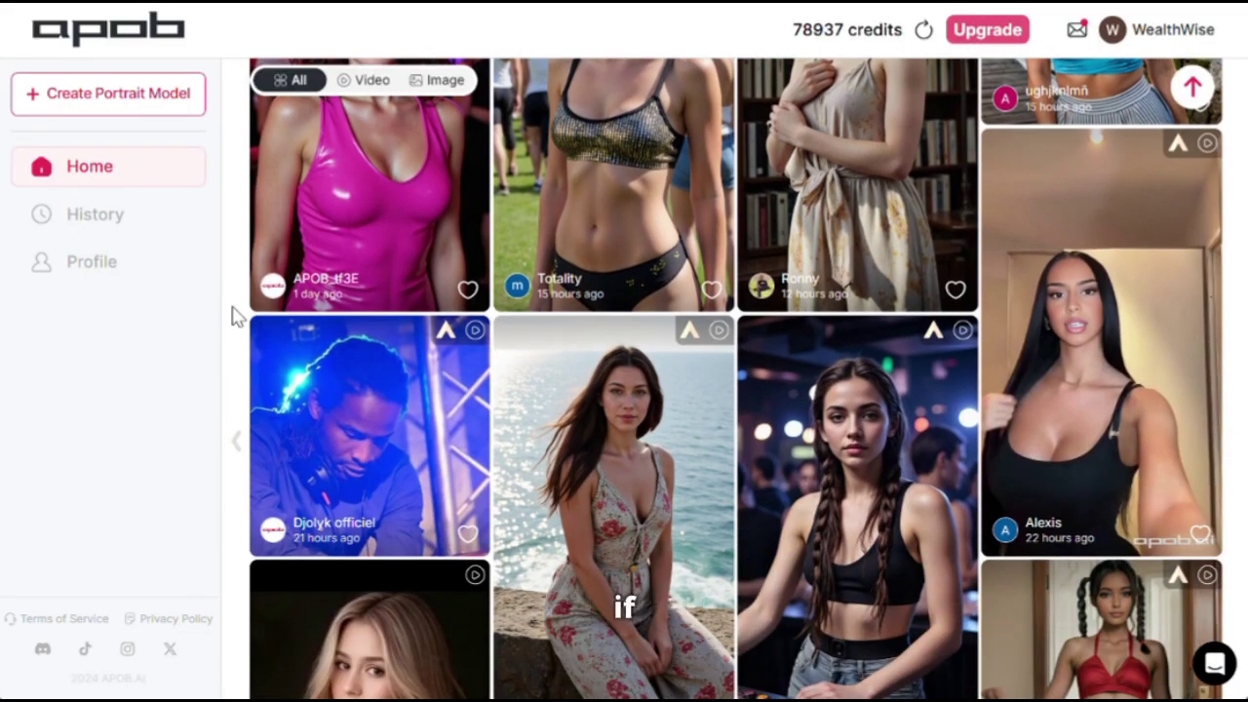
{"action": "scroll", "coordinate": [234, 317], "scroll_direction": "down", "scroll_amount": 10}
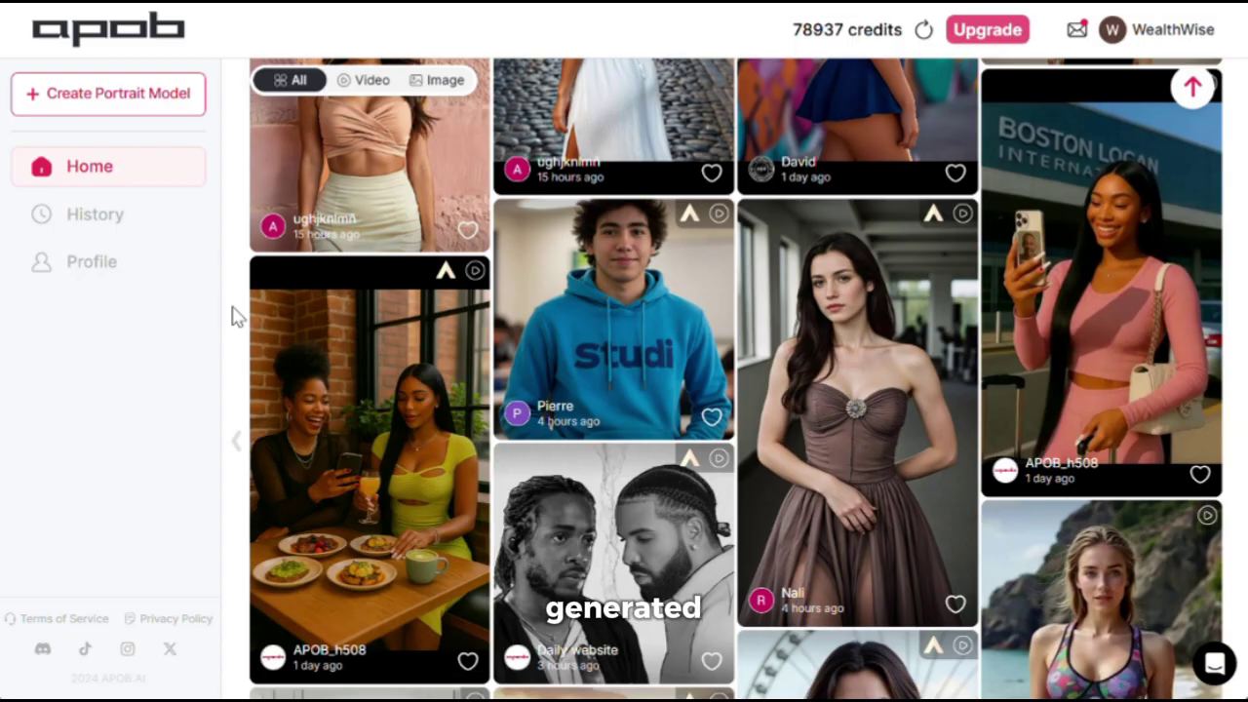
{"action": "mouse_move", "coordinate": [1207, 317]}
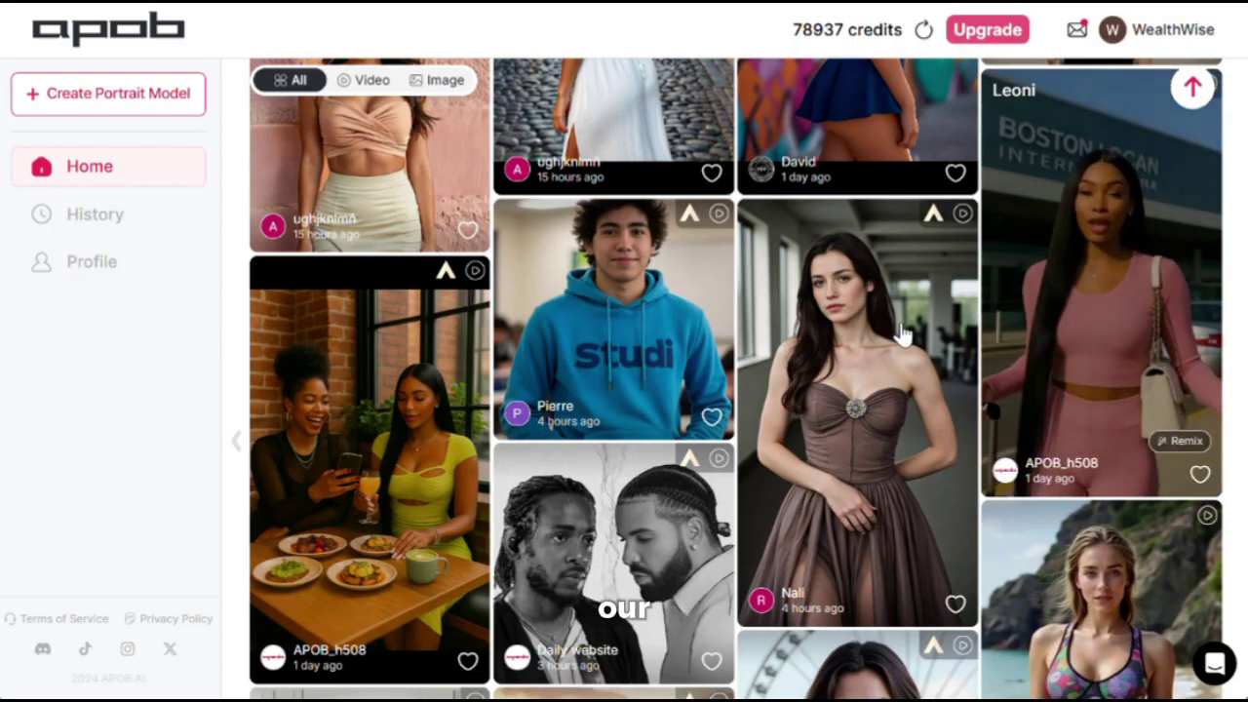
{"action": "mouse_move", "coordinate": [838, 348]}
{"action": "scroll", "coordinate": [838, 348], "scroll_direction": "up", "scroll_amount": 15}
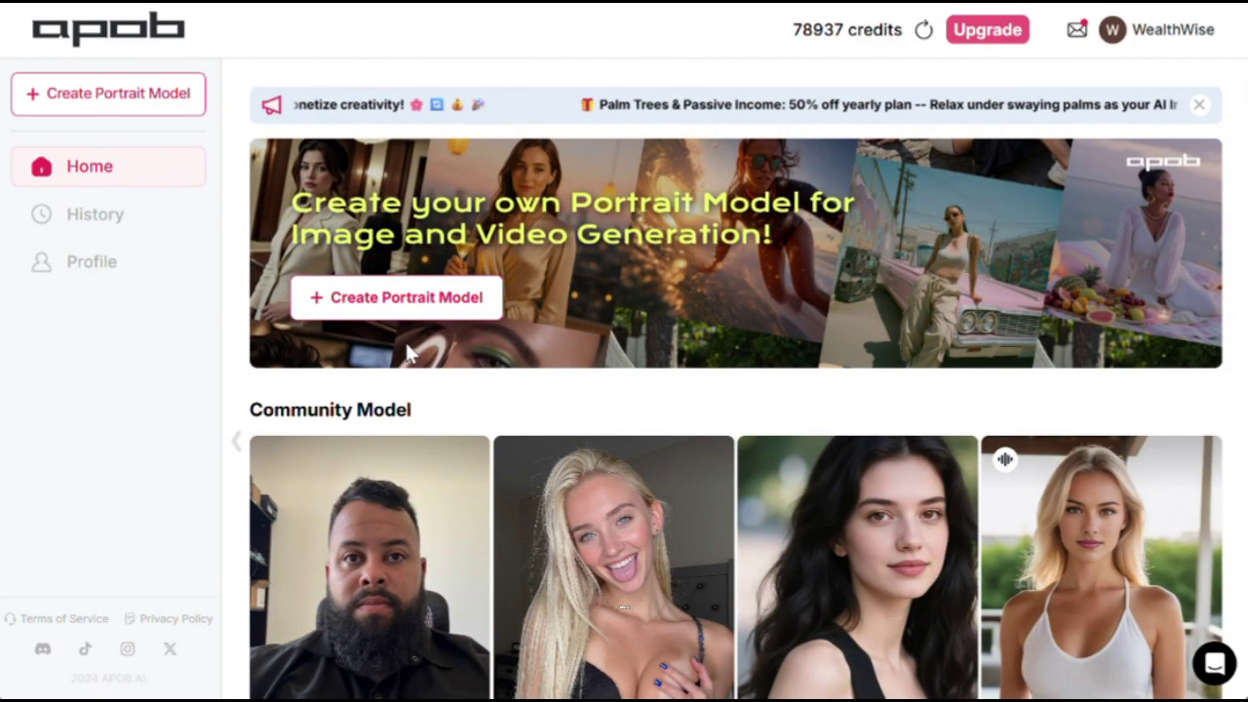
Start a new portrait model with the AI influencer generator and set its country to Spanish
{"action": "left_click", "coordinate": [380, 308]}
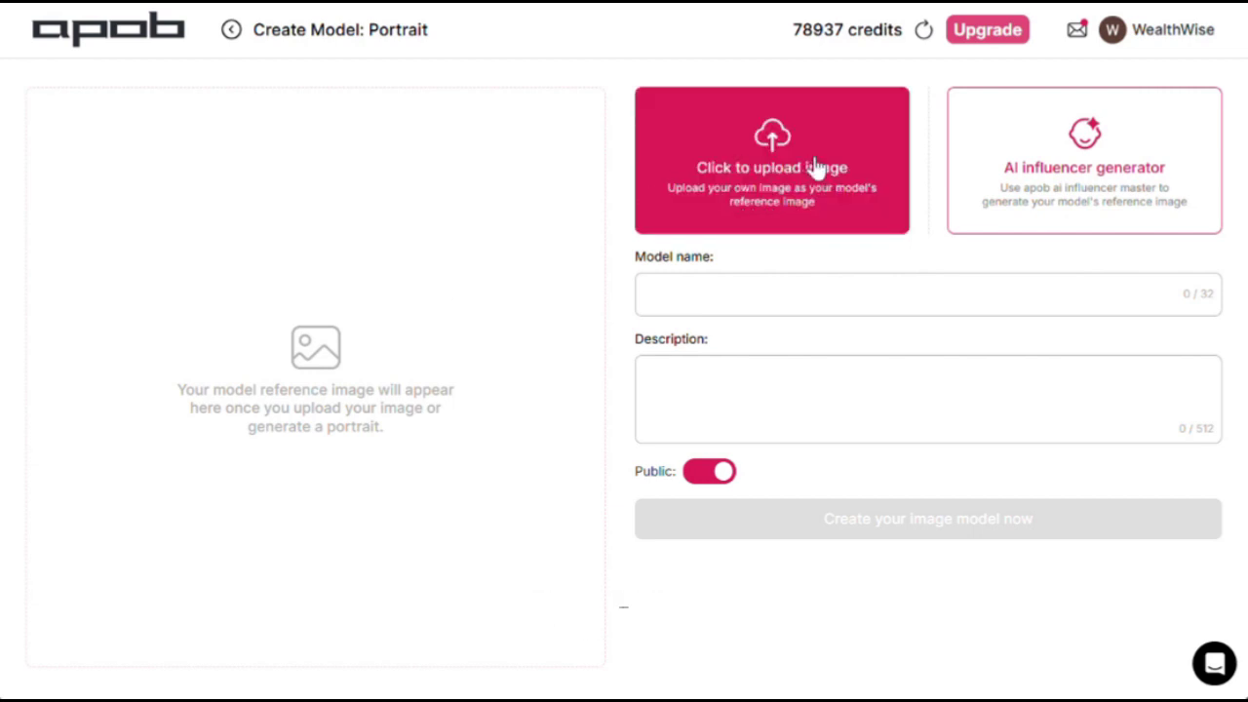
{"action": "left_click", "coordinate": [1105, 170]}
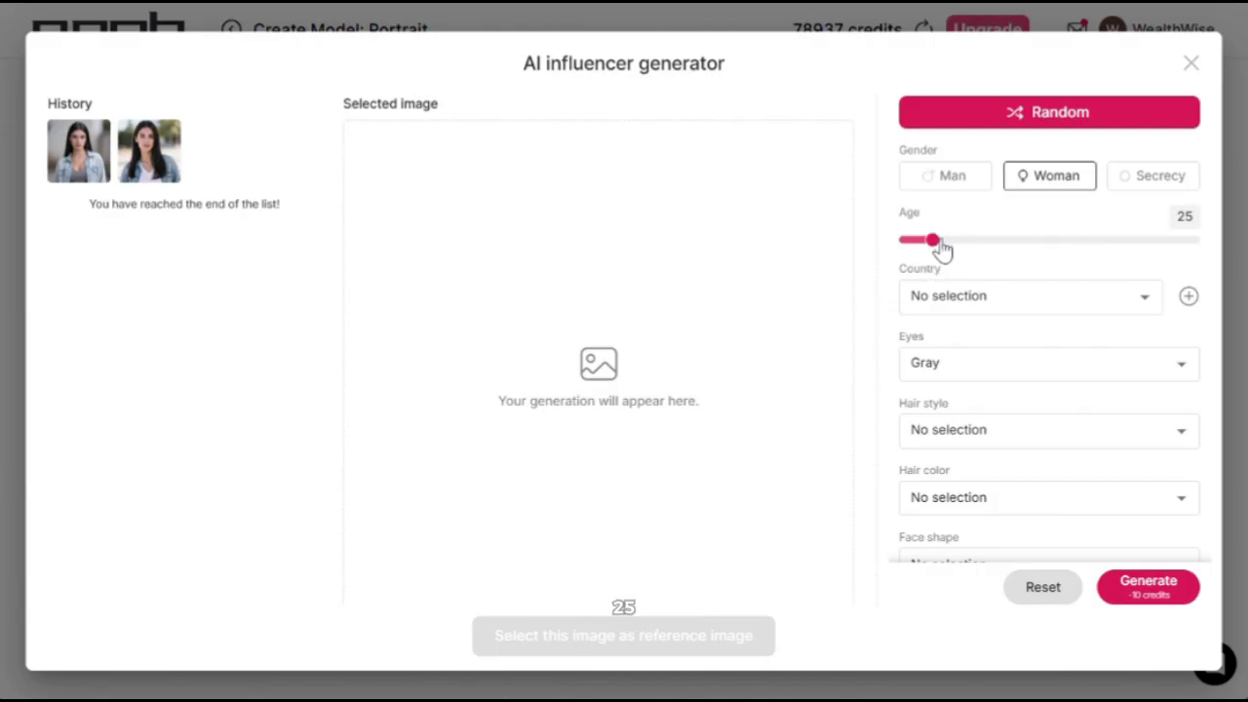
{"action": "left_click", "coordinate": [1003, 312]}
{"action": "scroll", "coordinate": [972, 363], "scroll_direction": "down", "scroll_amount": 15}
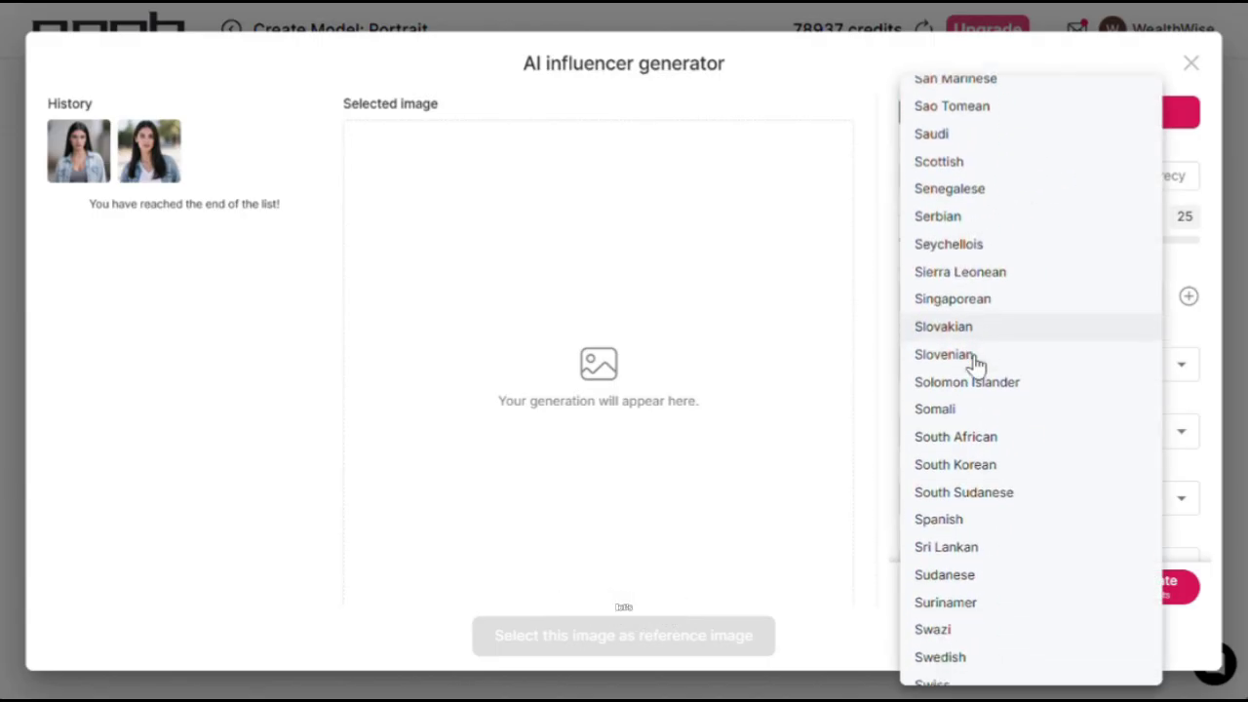
{"action": "scroll", "coordinate": [969, 365], "scroll_direction": "down", "scroll_amount": 3}
{"action": "scroll", "coordinate": [1008, 334], "scroll_direction": "up", "scroll_amount": 1}
{"action": "left_click", "coordinate": [1007, 329]}
Set the influencer's hair style to Long straight and the hair color to Black
{"action": "scroll", "coordinate": [1038, 361], "scroll_direction": "down", "scroll_amount": 1}
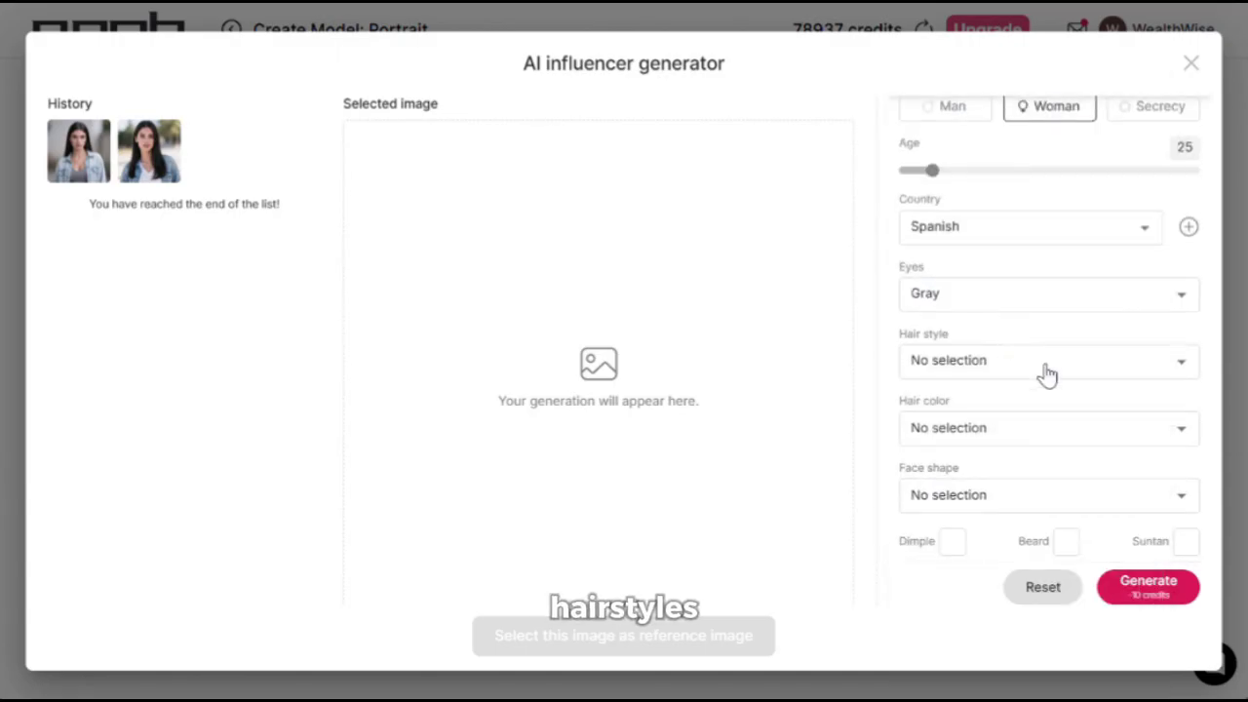
{"action": "left_click", "coordinate": [1047, 375]}
{"action": "scroll", "coordinate": [1051, 376], "scroll_direction": "down", "scroll_amount": 13}
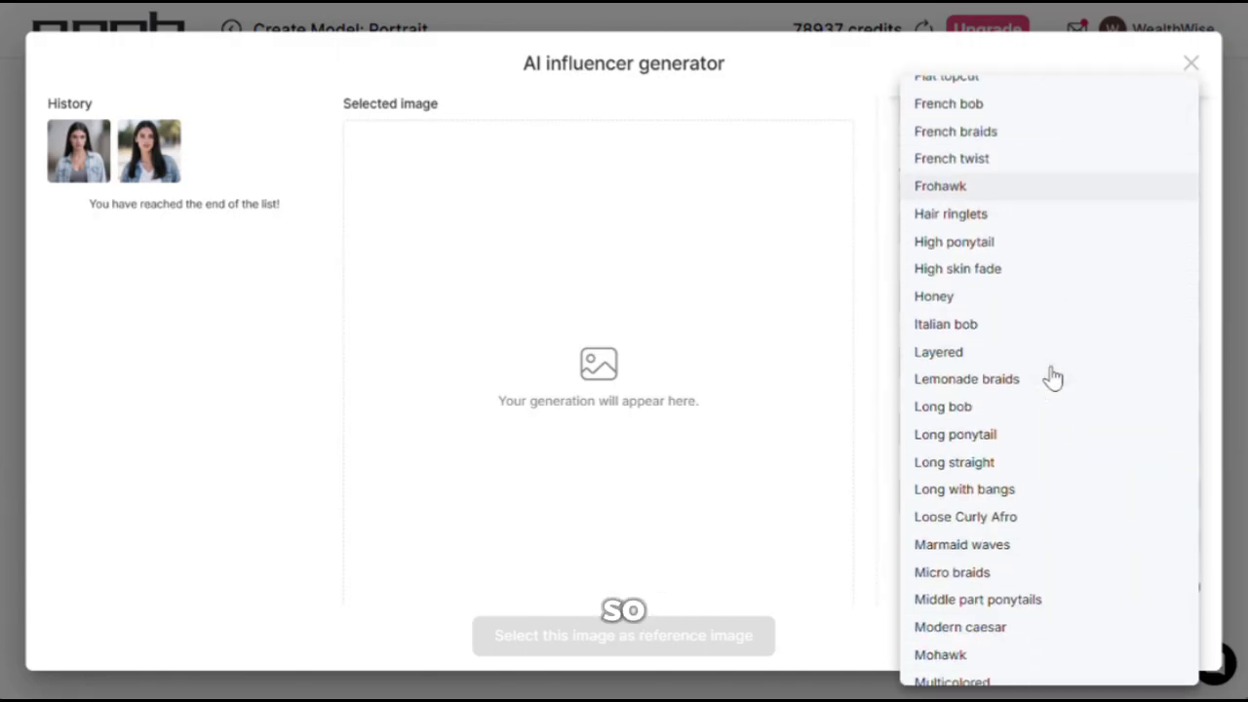
{"action": "scroll", "coordinate": [1053, 378], "scroll_direction": "down", "scroll_amount": 1}
{"action": "left_click", "coordinate": [1000, 417]}
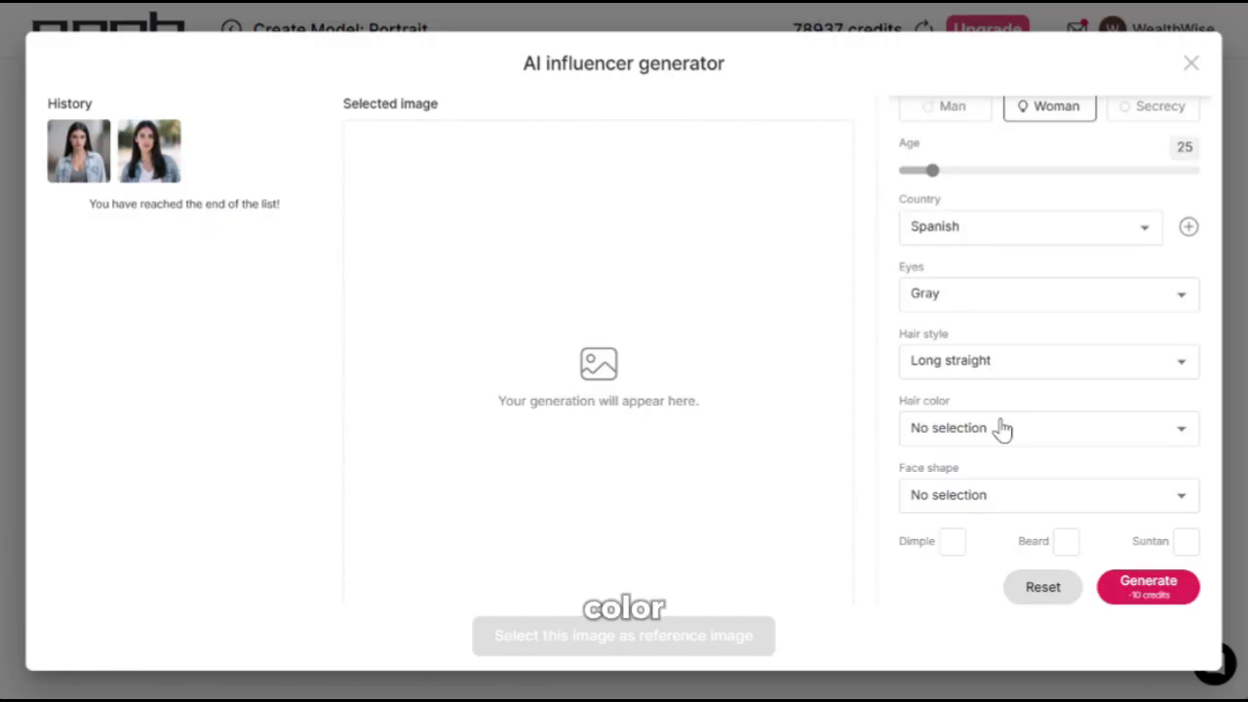
{"action": "left_click", "coordinate": [1003, 429]}
{"action": "left_click", "coordinate": [1004, 159]}
Set the face shape to Heart with V-Shape Chin and generate the portrait
{"action": "left_click", "coordinate": [1036, 495]}
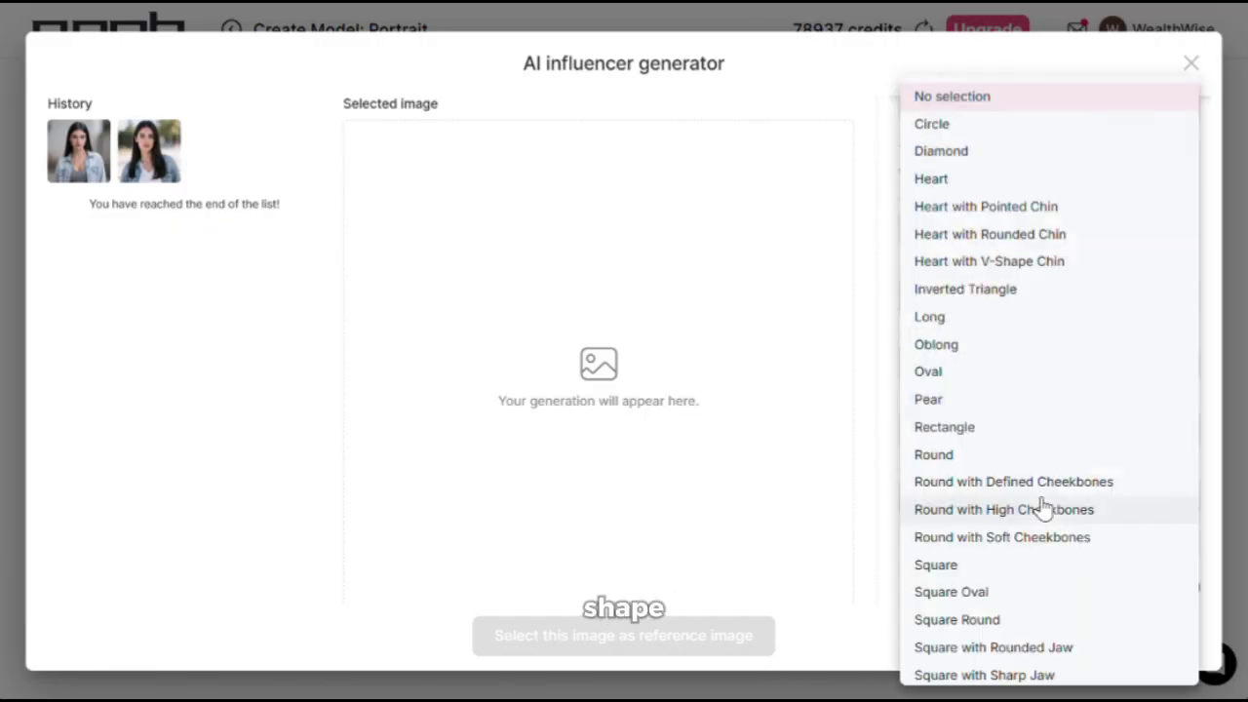
{"action": "left_click", "coordinate": [1022, 263]}
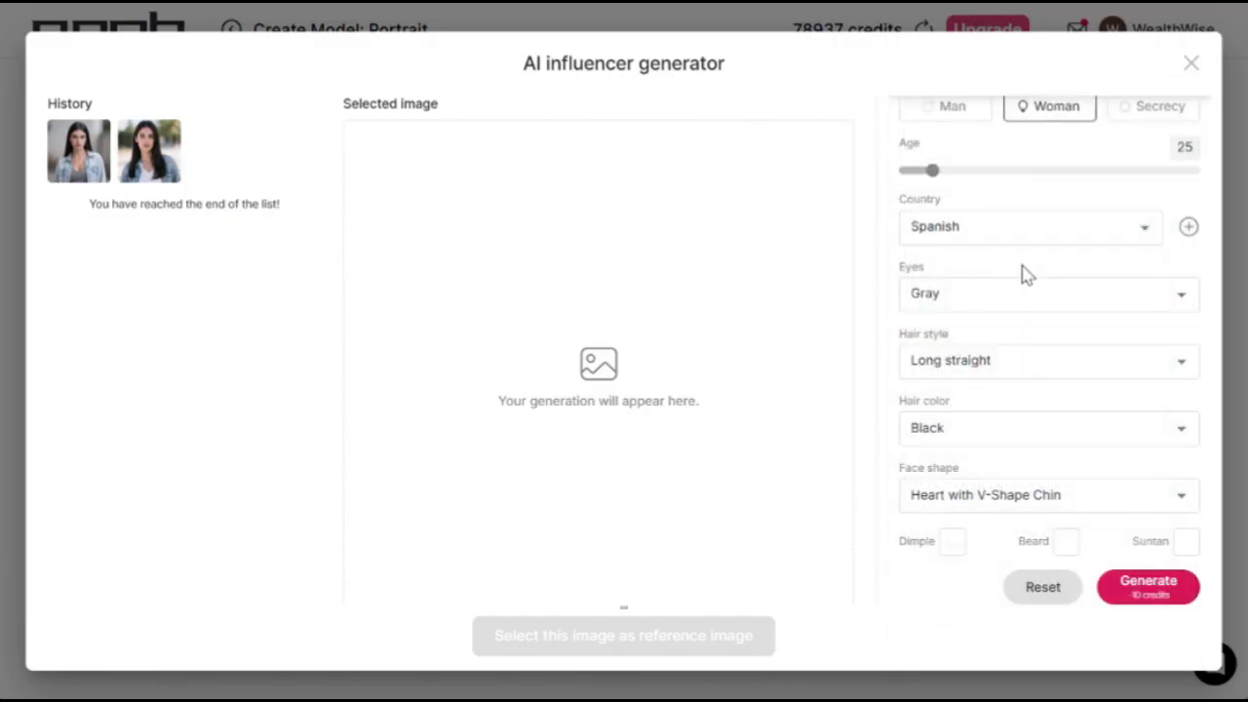
{"action": "left_click", "coordinate": [1158, 605]}
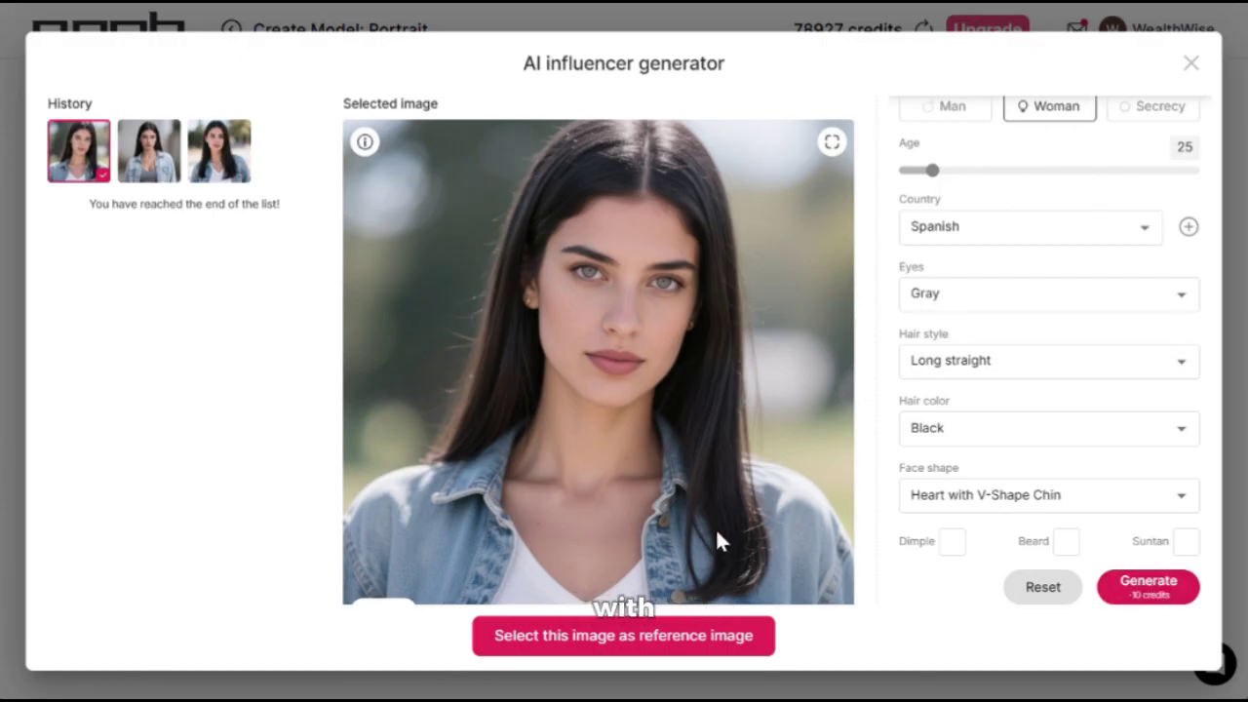
Use the generated portrait as reference image and enter the model name "influencer" and the description "incfluencer"
{"action": "left_click", "coordinate": [666, 652]}
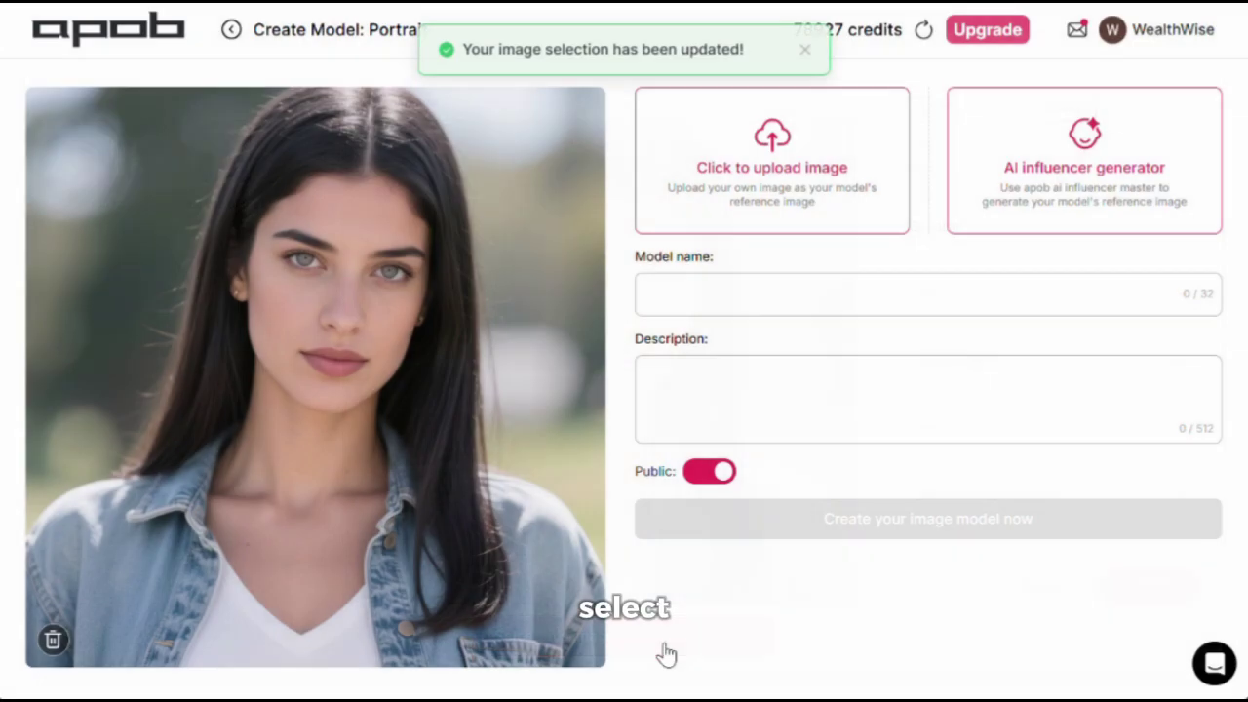
{"action": "left_click", "coordinate": [788, 301]}
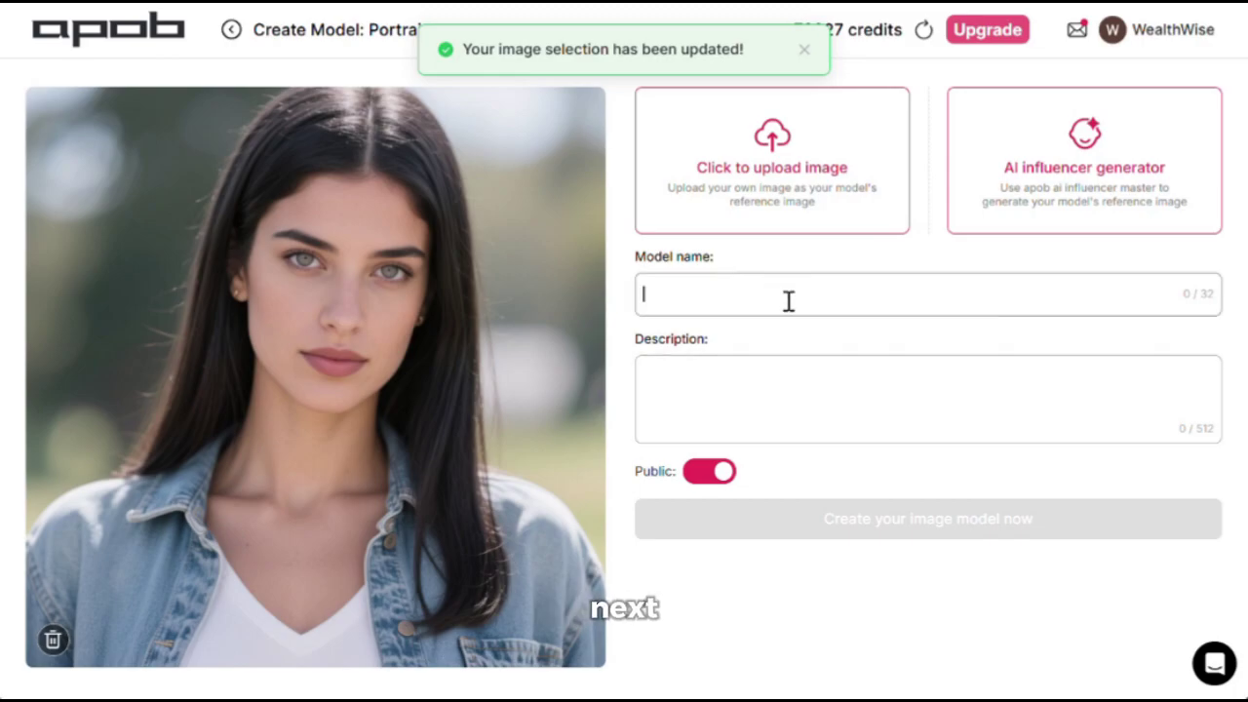
{"action": "type", "text": "influencer"}
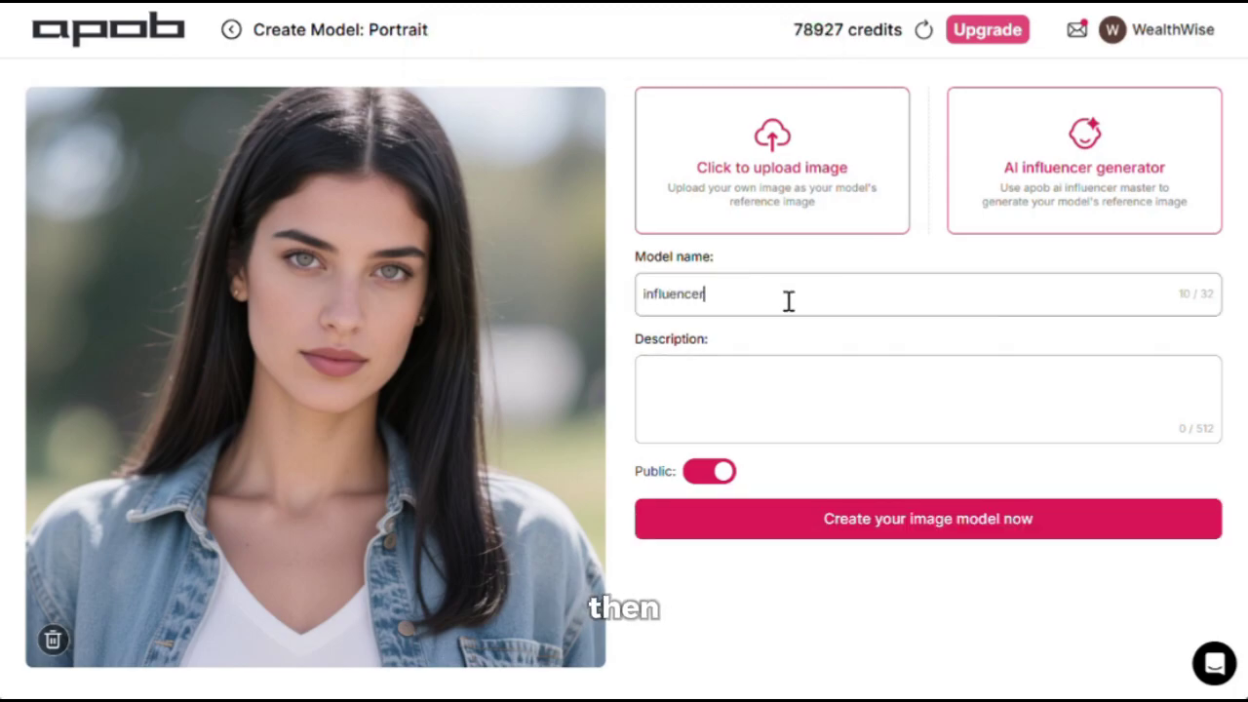
{"action": "left_click", "coordinate": [766, 407]}
{"action": "type", "text": "incfluencer"}
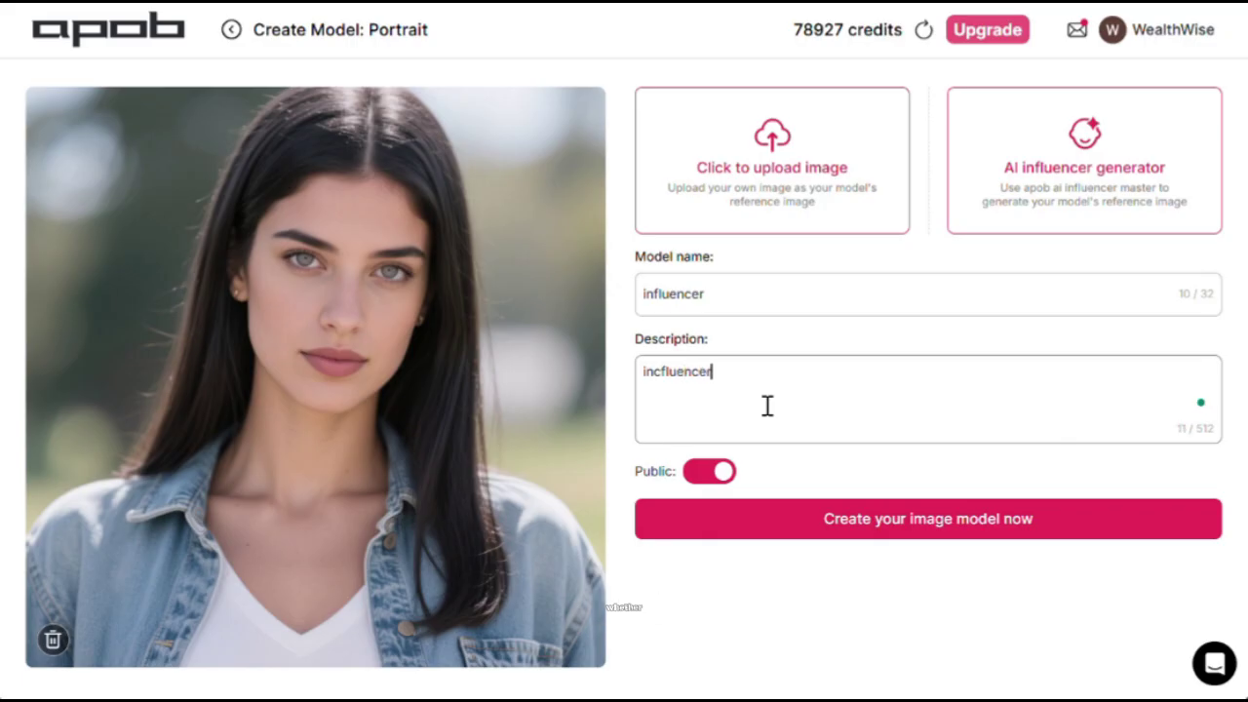
Keep the model public and create the image model
{"action": "left_click", "coordinate": [716, 473]}
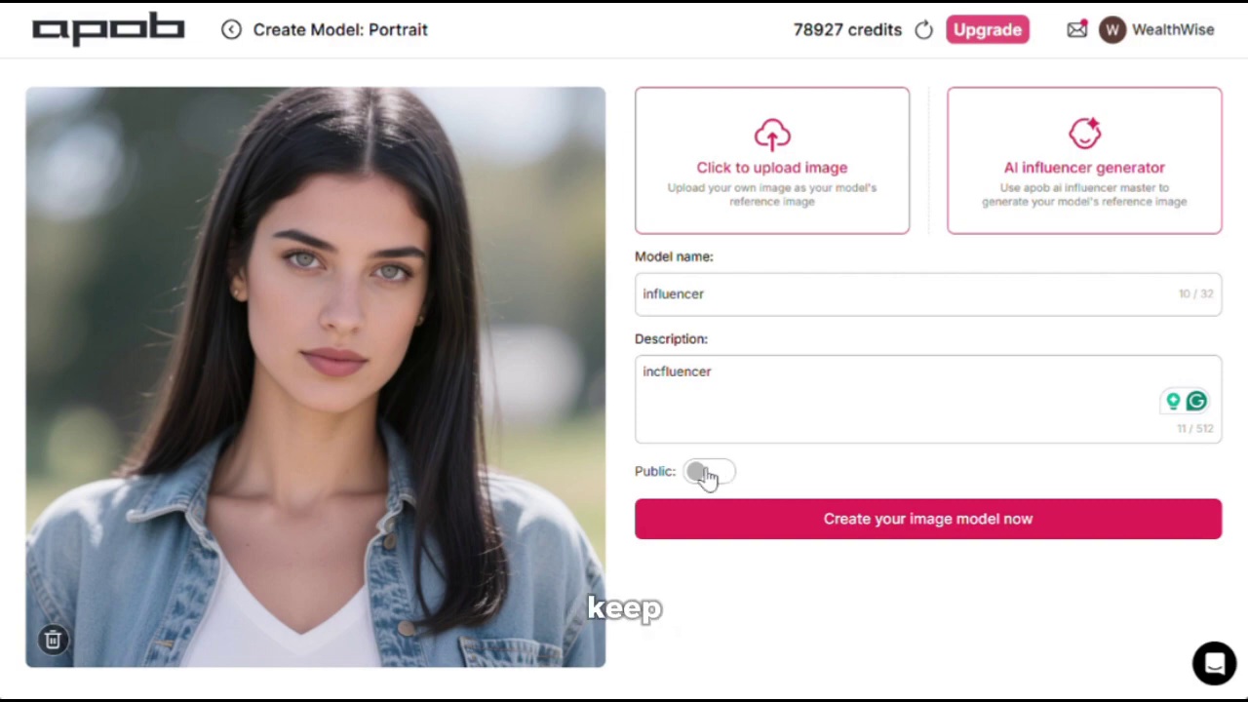
{"action": "left_click", "coordinate": [715, 475]}
{"action": "left_click", "coordinate": [924, 529]}
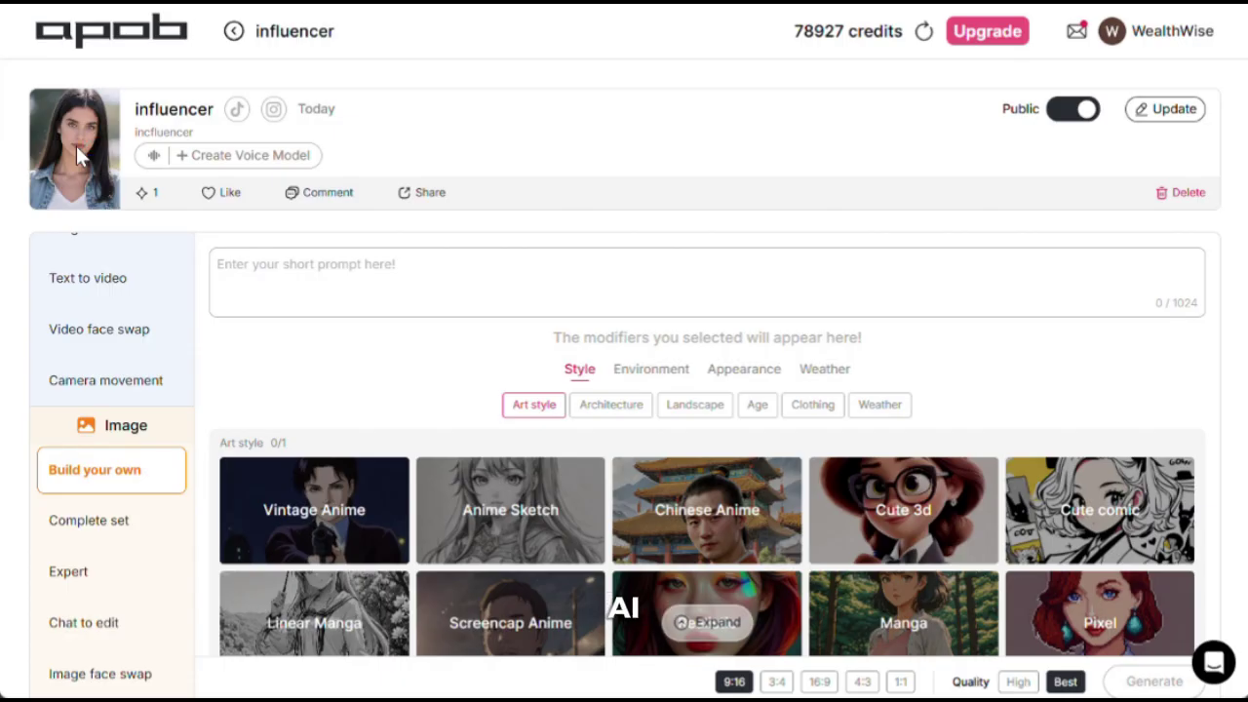
Add the Realistic art style and the Library environment as modifiers for the new image
{"action": "scroll", "coordinate": [419, 395], "scroll_direction": "down", "scroll_amount": 1}
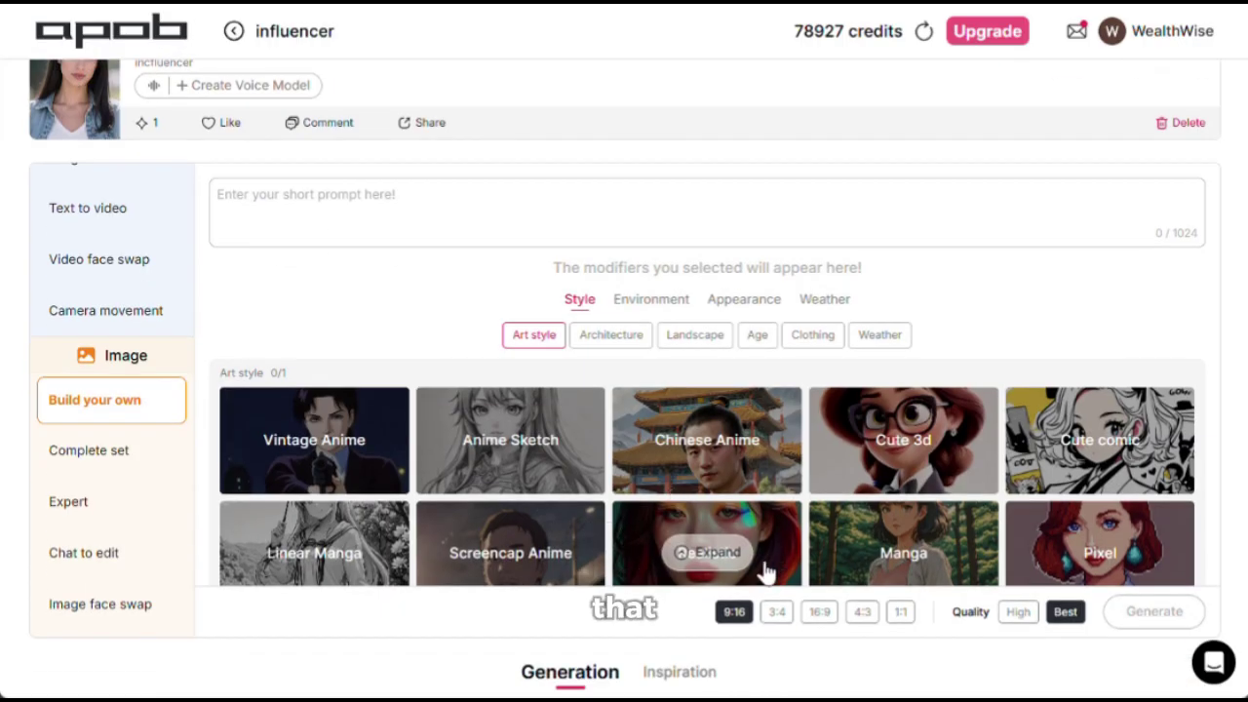
{"action": "scroll", "coordinate": [716, 560], "scroll_direction": "down", "scroll_amount": 1}
{"action": "scroll", "coordinate": [719, 571], "scroll_direction": "down", "scroll_amount": 1}
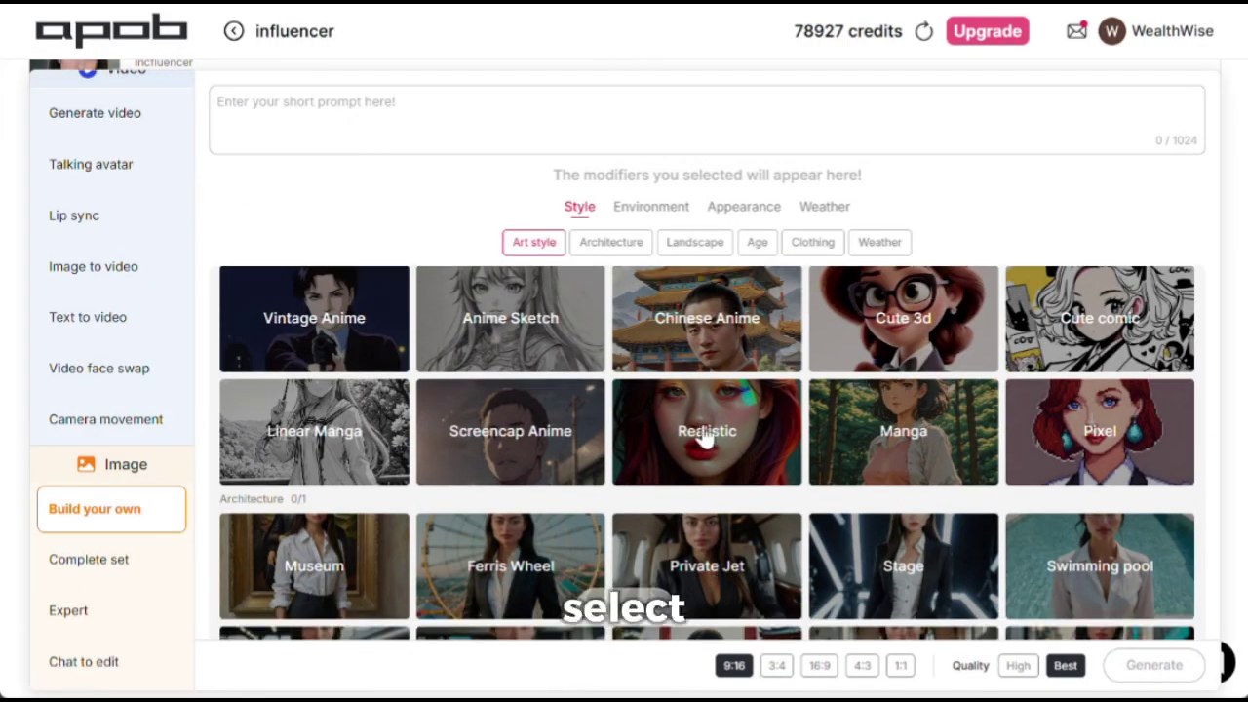
{"action": "left_click", "coordinate": [691, 439]}
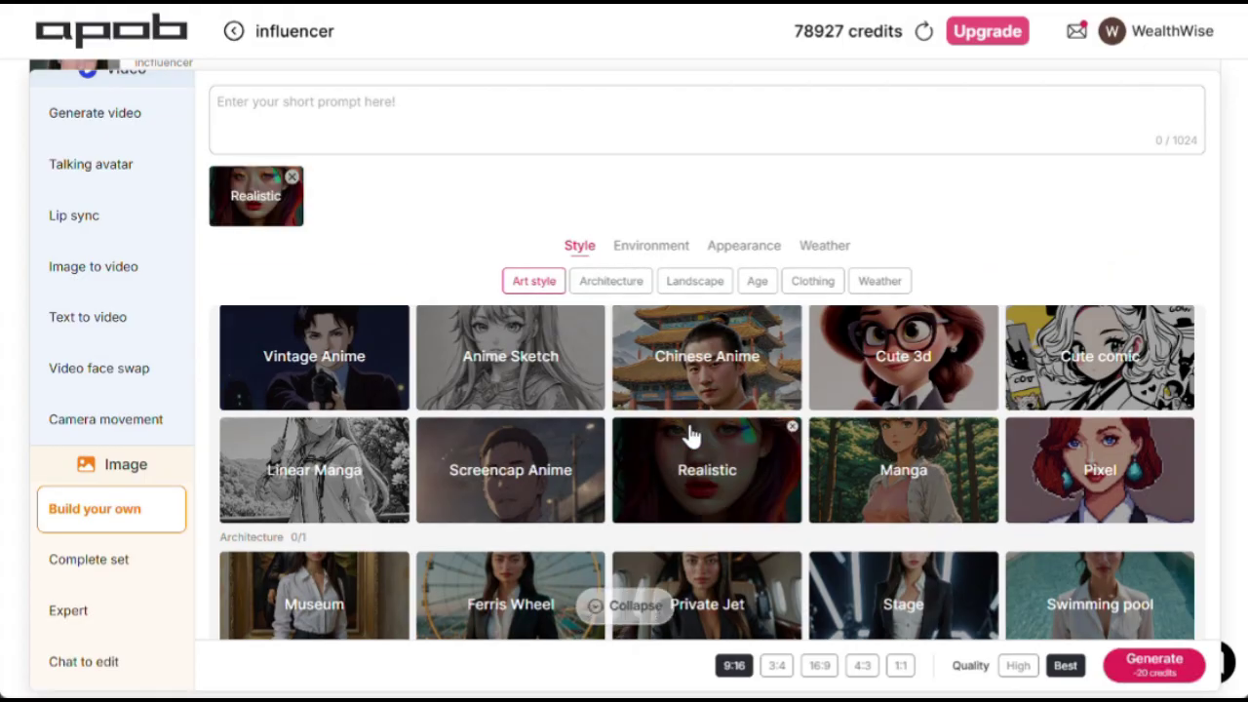
{"action": "left_click", "coordinate": [671, 245]}
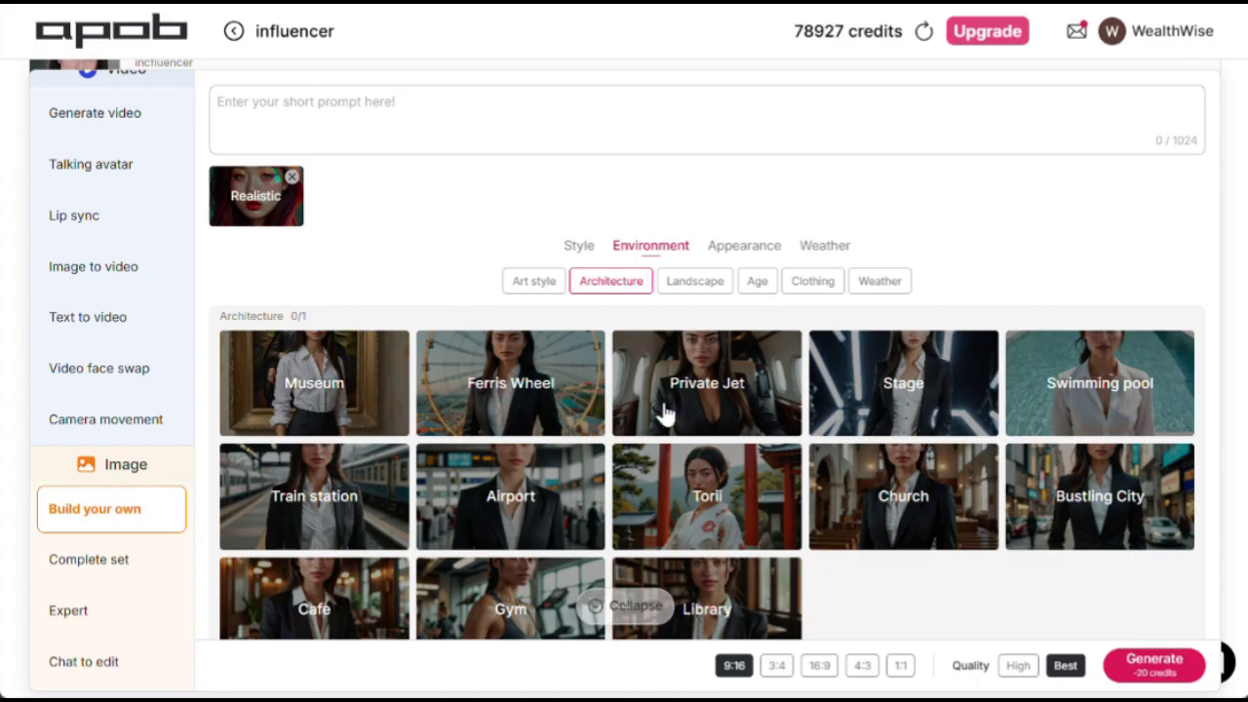
{"action": "left_click", "coordinate": [722, 603]}
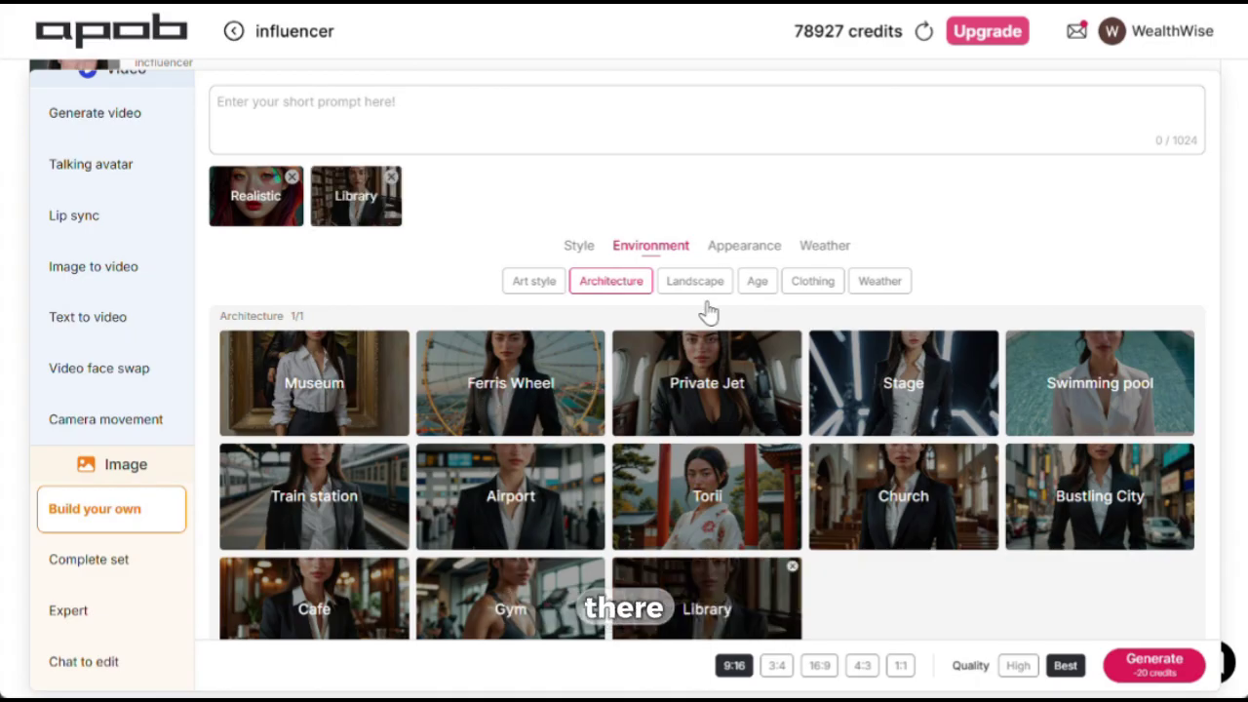
Add Casual clothing from the appearance modifiers and view the weather options
{"action": "left_click", "coordinate": [770, 250]}
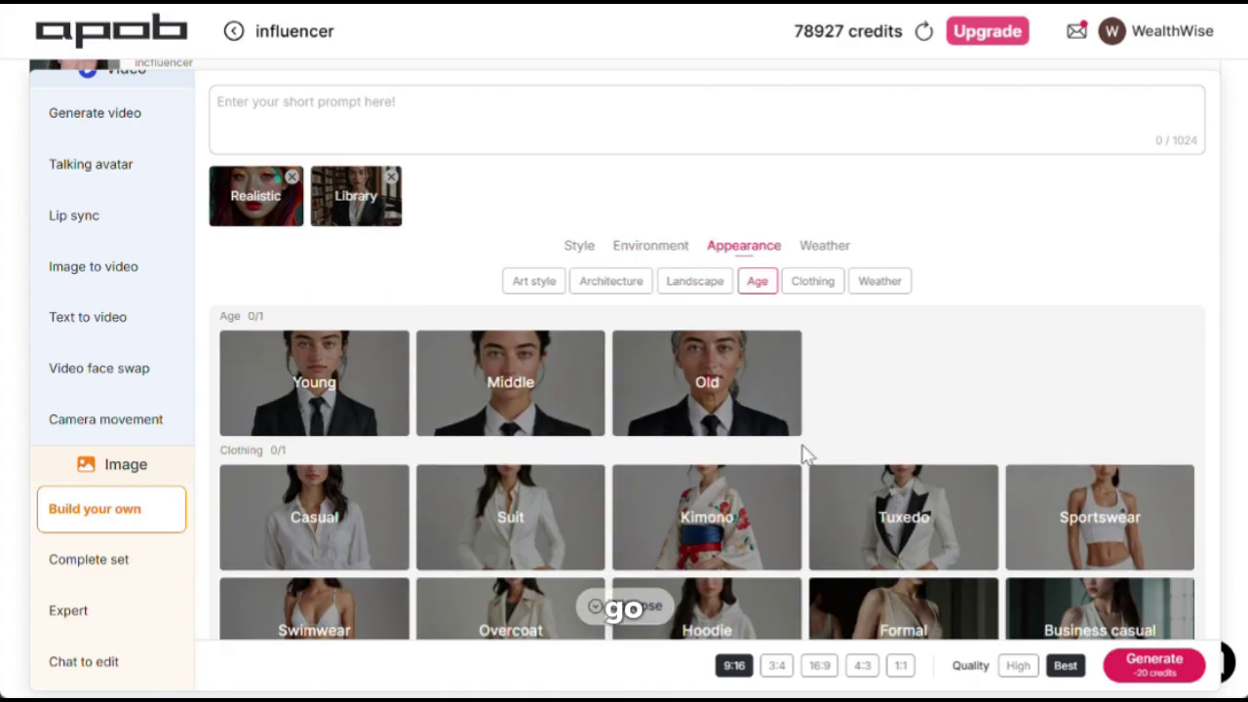
{"action": "scroll", "coordinate": [803, 452], "scroll_direction": "down", "scroll_amount": 1}
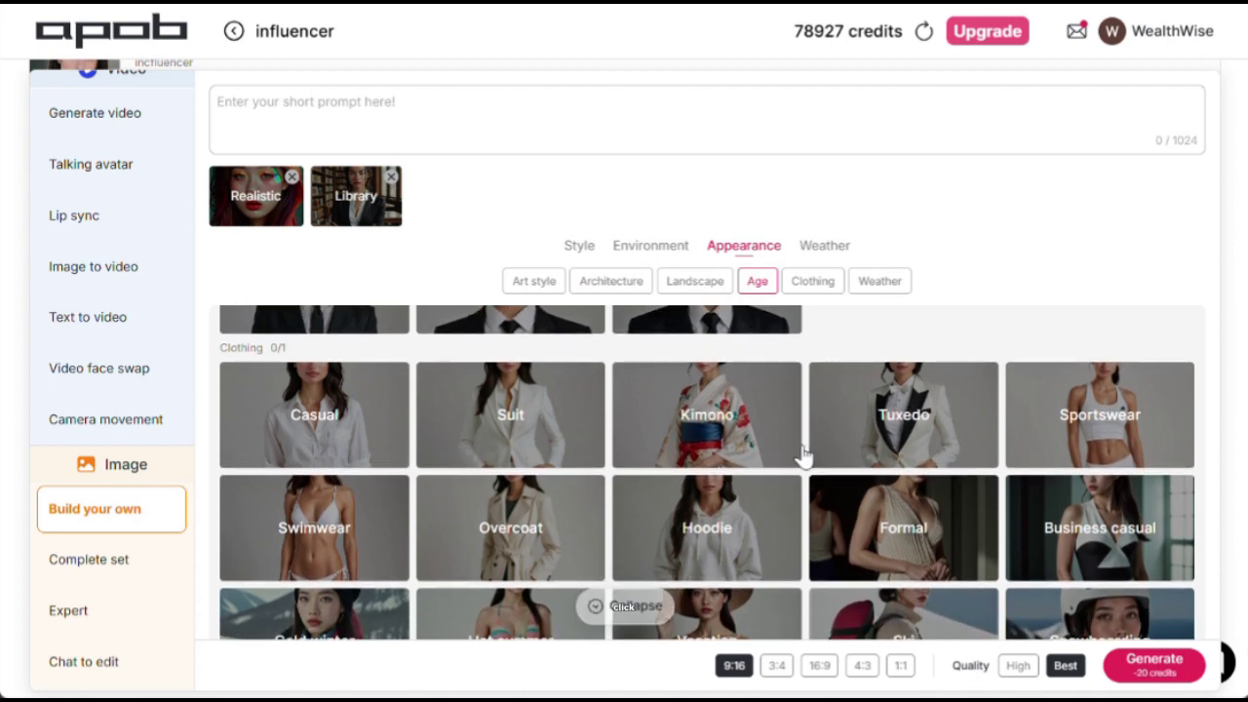
{"action": "left_click", "coordinate": [314, 434]}
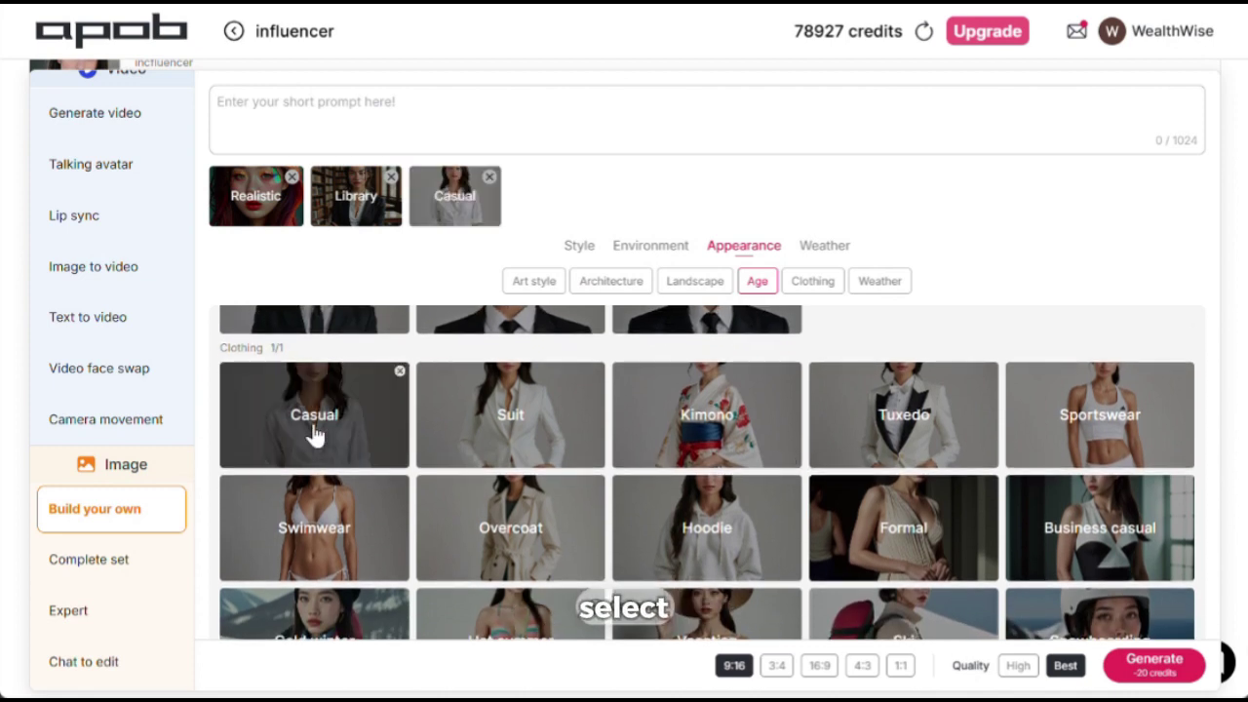
{"action": "left_click", "coordinate": [824, 250]}
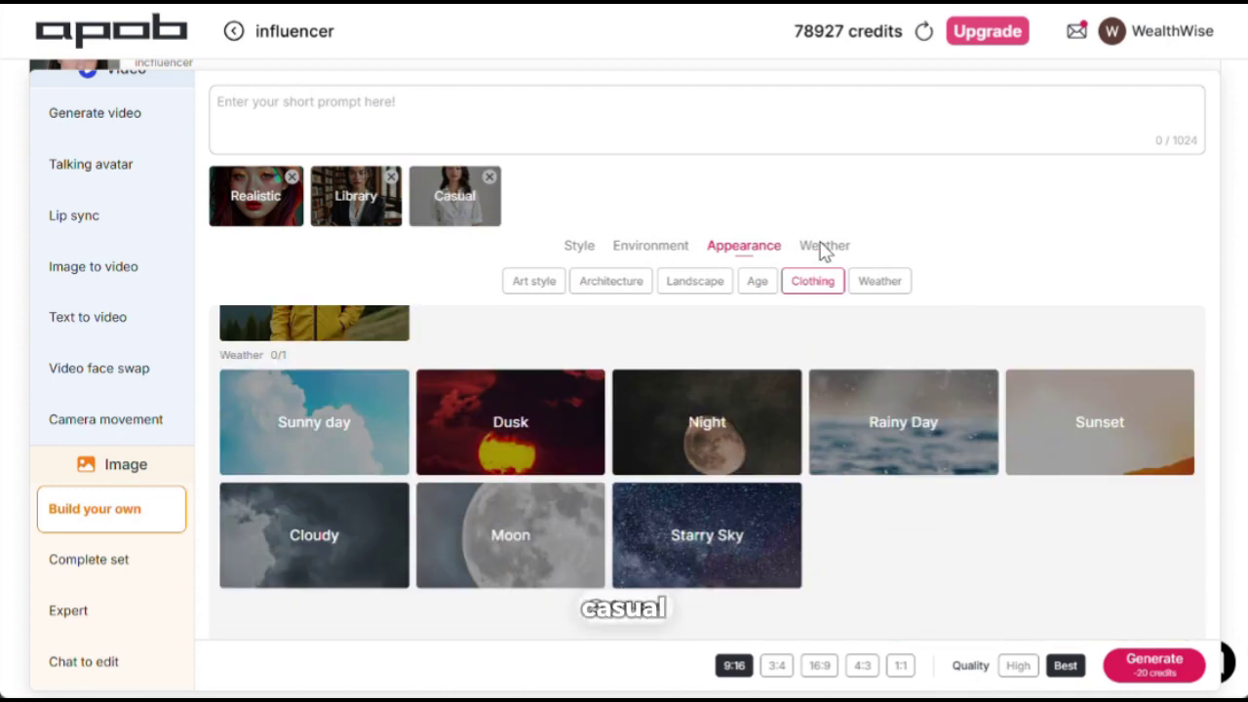
Enter the short prompt "smiling" and generate the images
{"action": "scroll", "coordinate": [1105, 607], "scroll_direction": "up", "scroll_amount": 15}
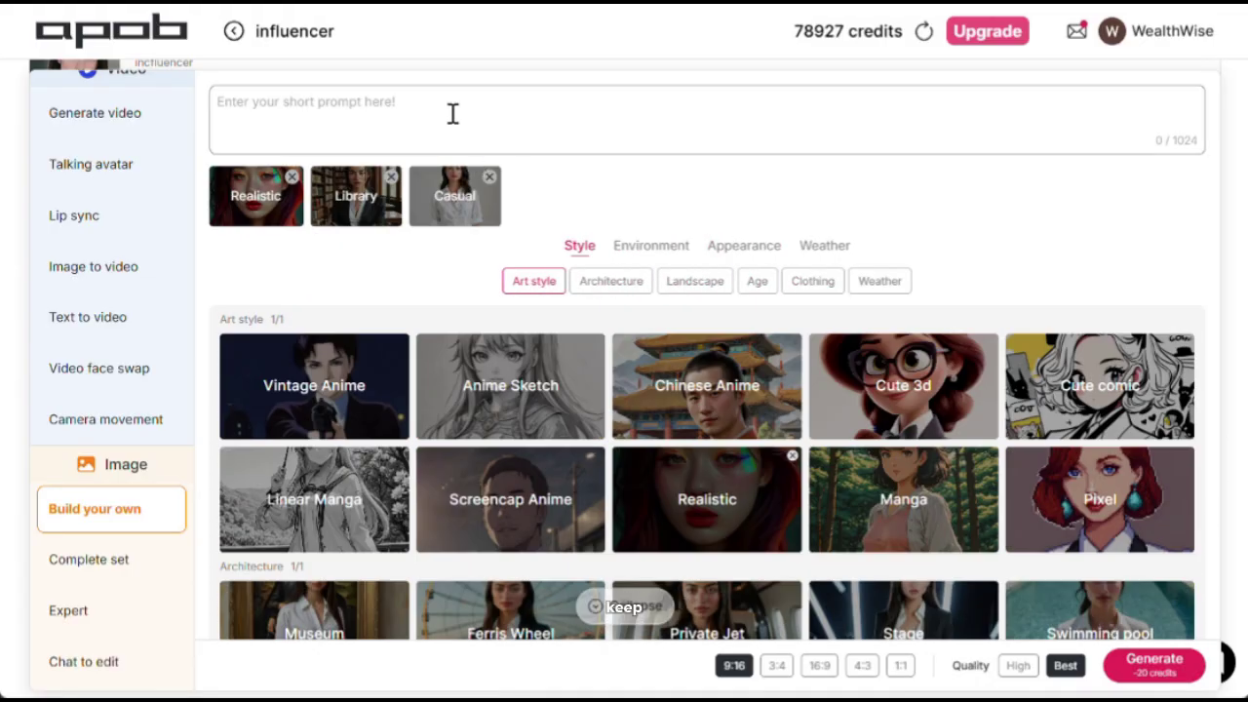
{"action": "type", "text": "smiling"}
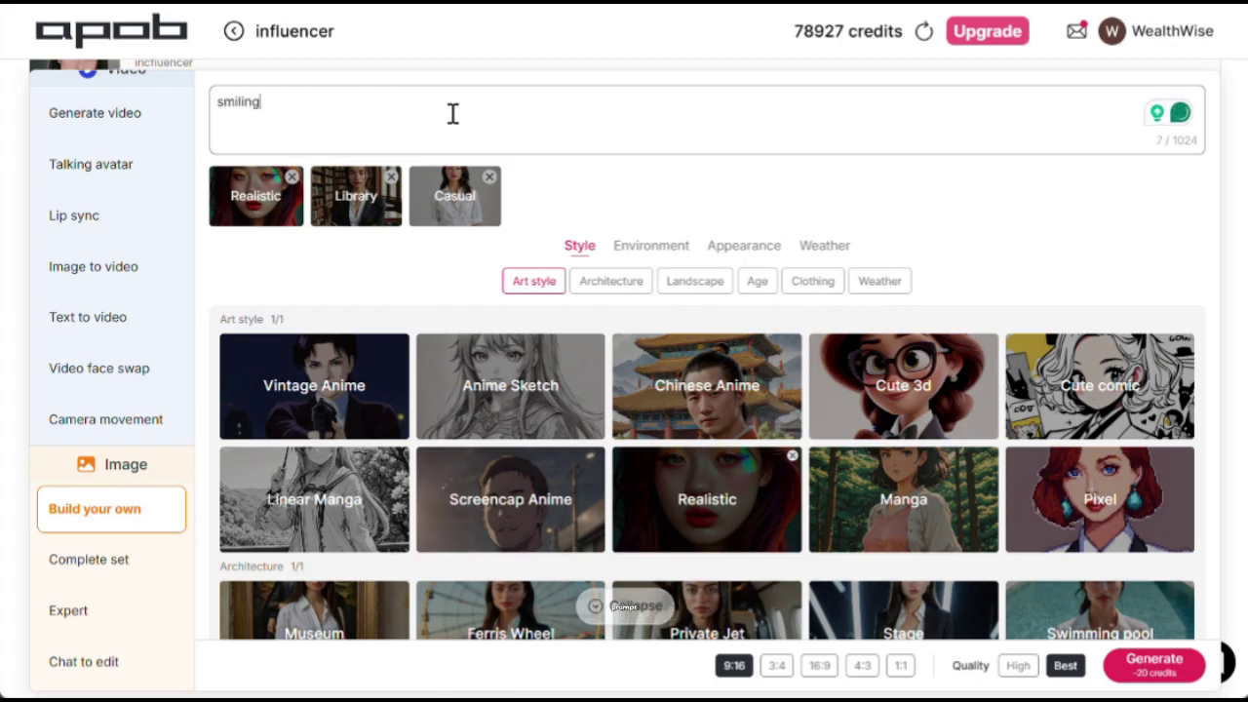
{"action": "left_click", "coordinate": [1131, 658]}
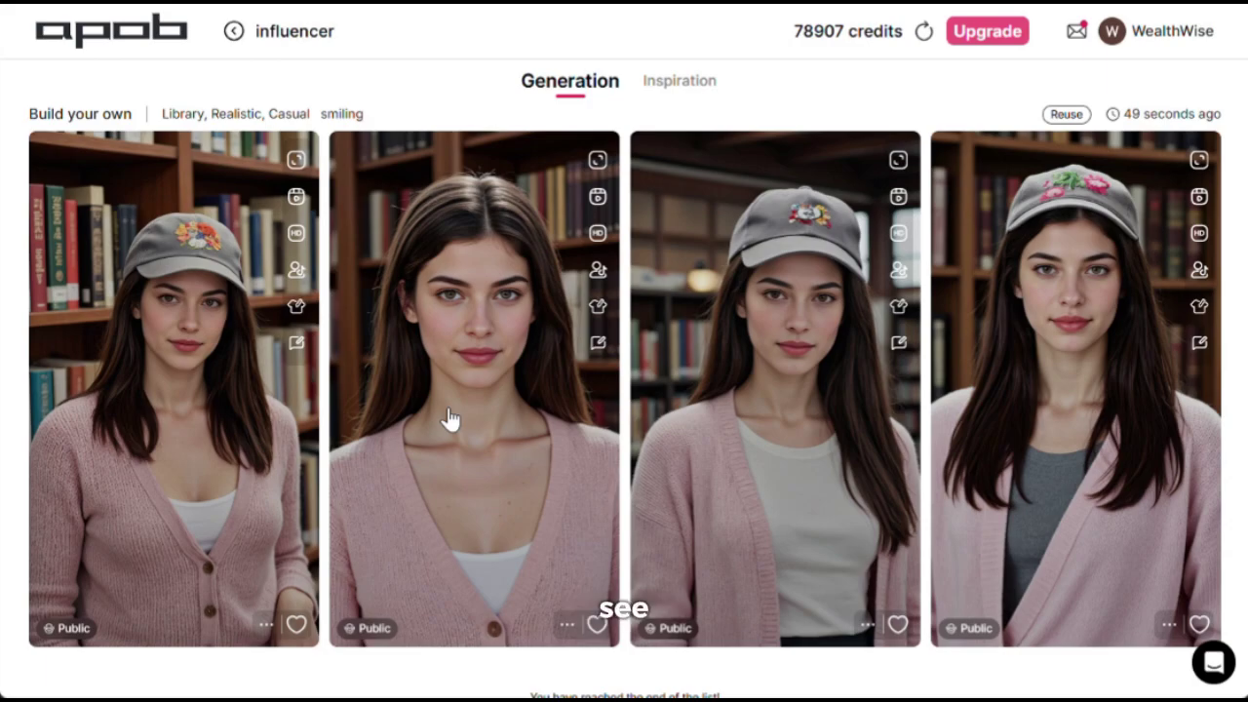
View the second and third generated library images enlarged
{"action": "left_click", "coordinate": [449, 417]}
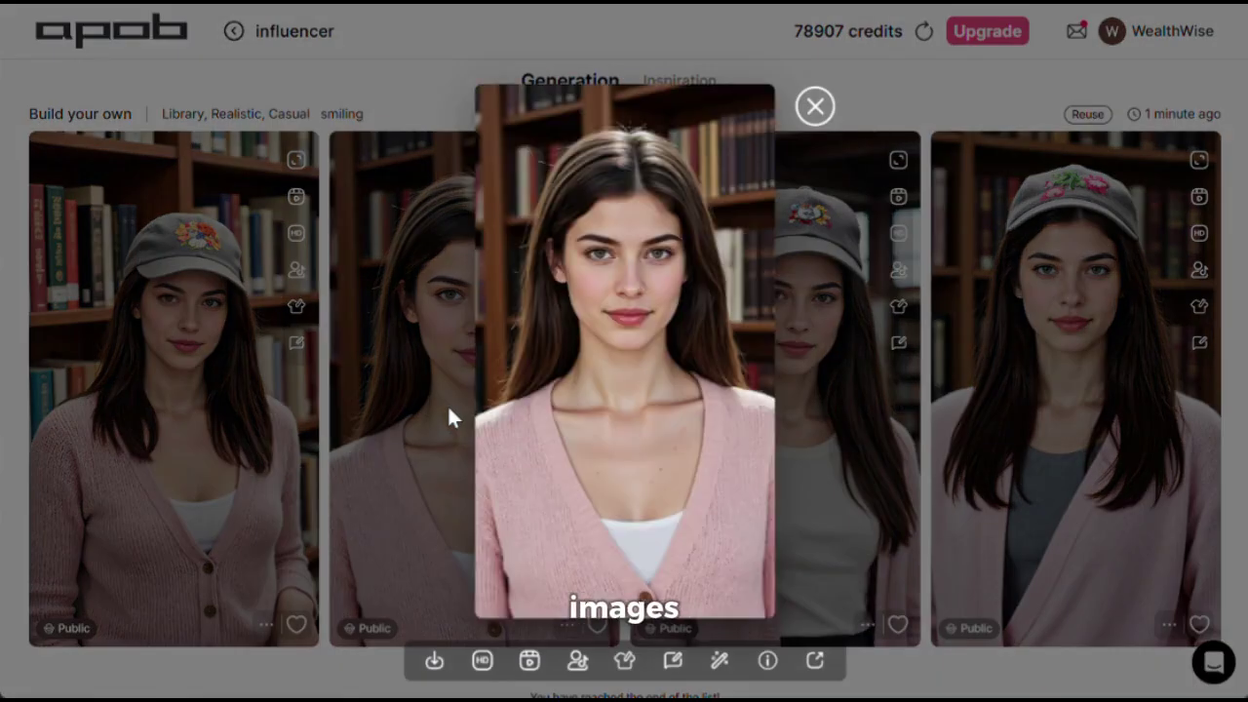
{"action": "left_click", "coordinate": [817, 108]}
{"action": "left_click", "coordinate": [809, 316]}
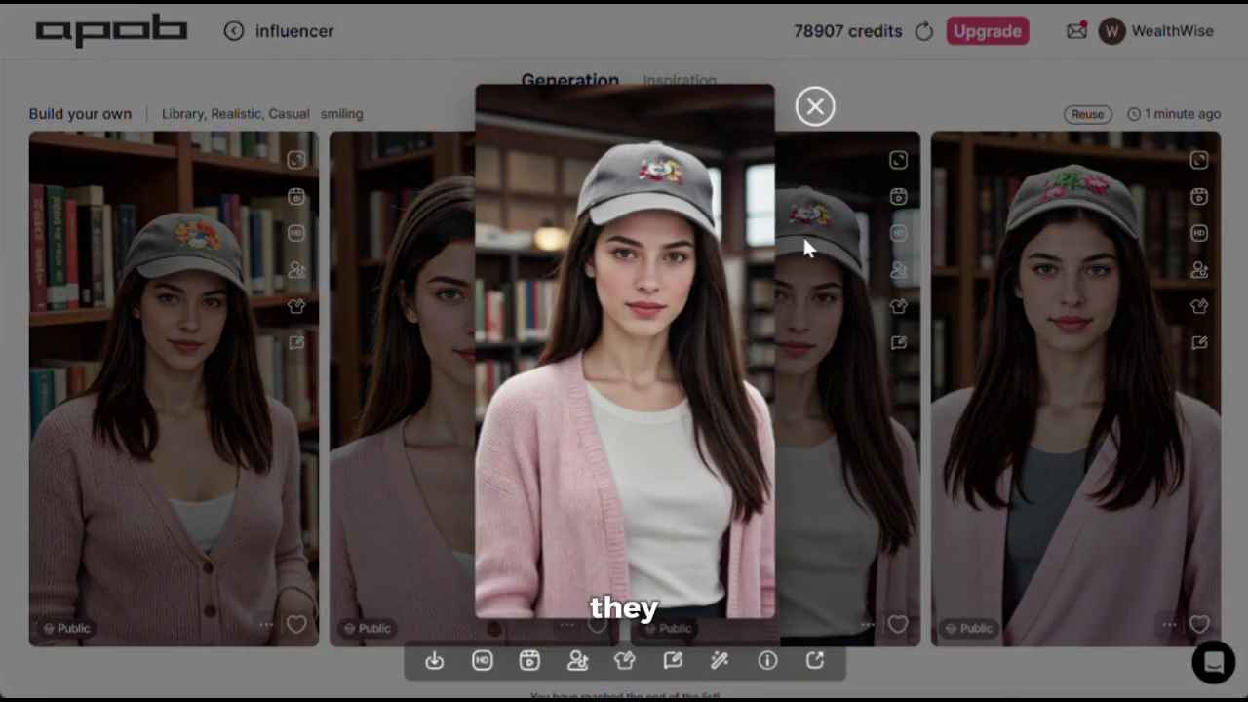
Close the enlarged preview and upscale the second library image
{"action": "left_click", "coordinate": [817, 107]}
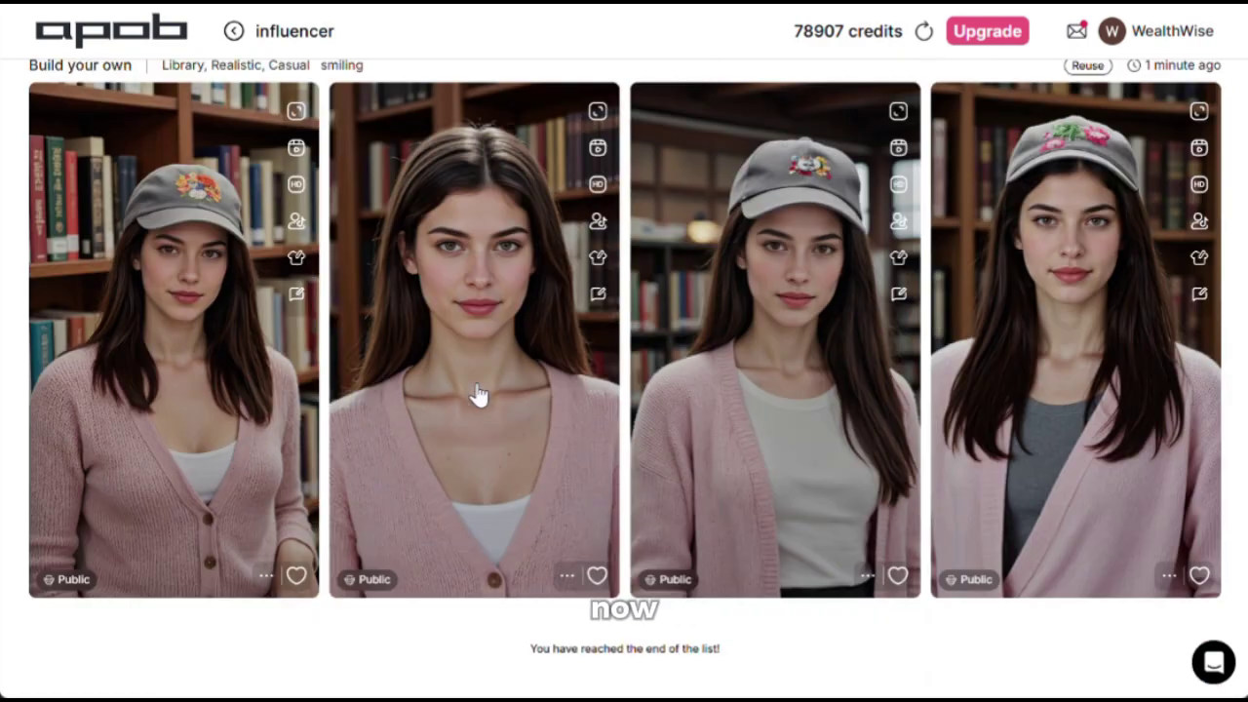
{"action": "left_click", "coordinate": [599, 185]}
{"action": "left_click", "coordinate": [767, 410]}
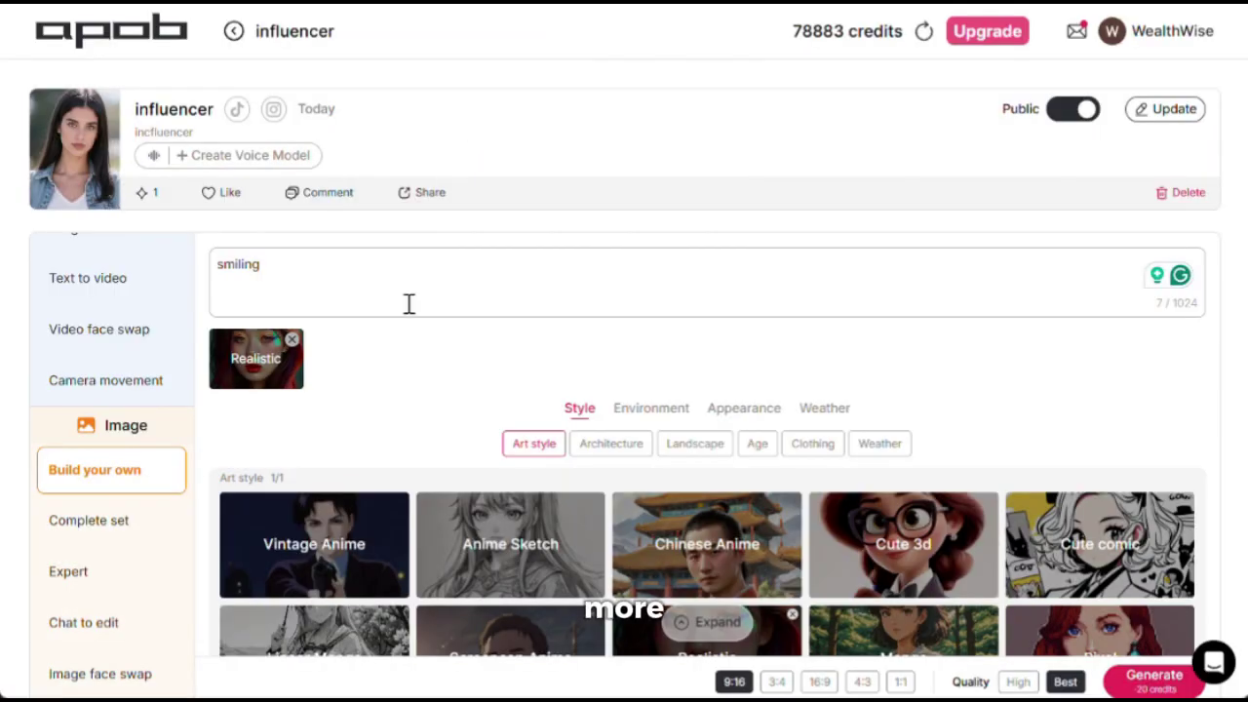
Add the Swimming pool environment and Swimwear clothing to the Realistic style, and generate a new set of images
{"action": "left_click", "coordinate": [653, 411]}
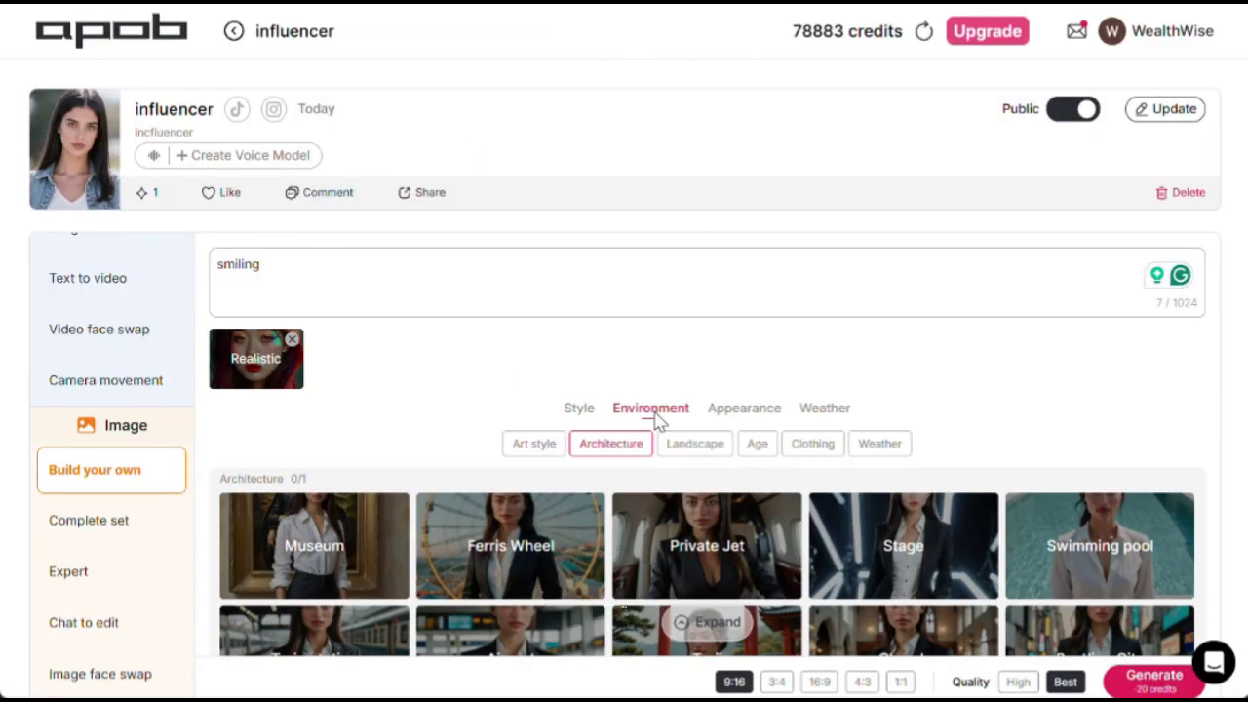
{"action": "left_click", "coordinate": [1116, 570]}
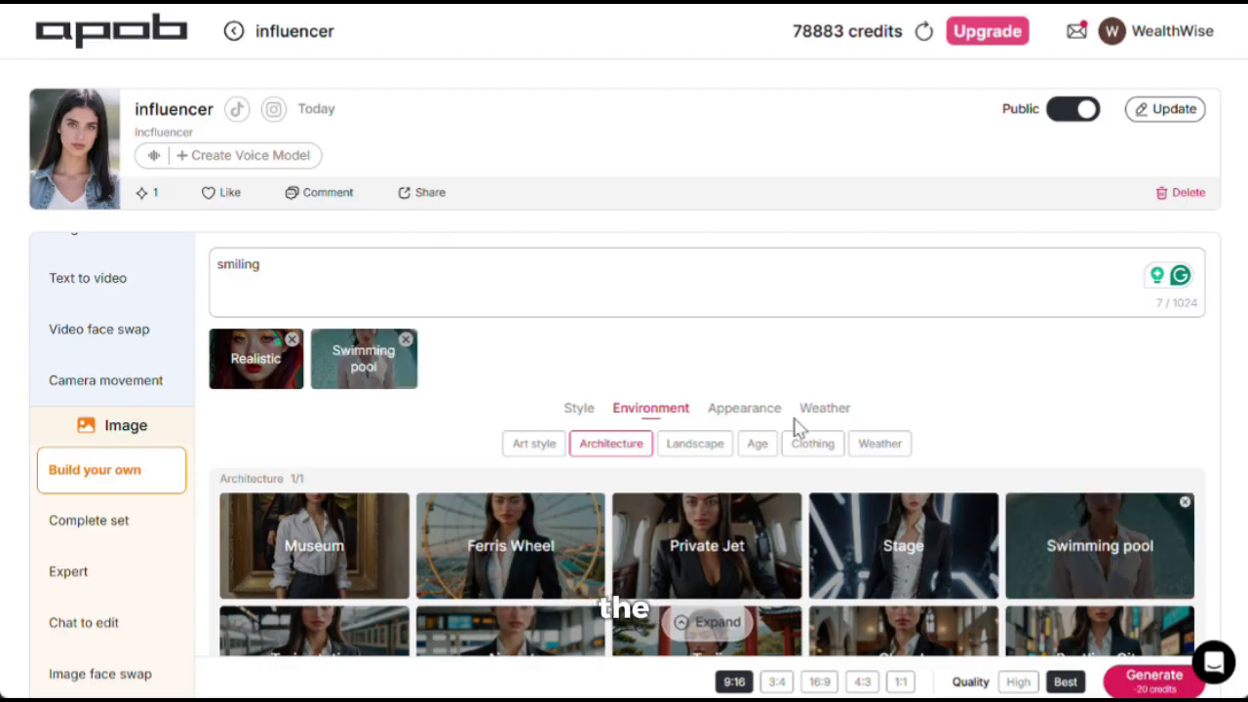
{"action": "left_click", "coordinate": [757, 410]}
{"action": "scroll", "coordinate": [571, 543], "scroll_direction": "down", "scroll_amount": 3}
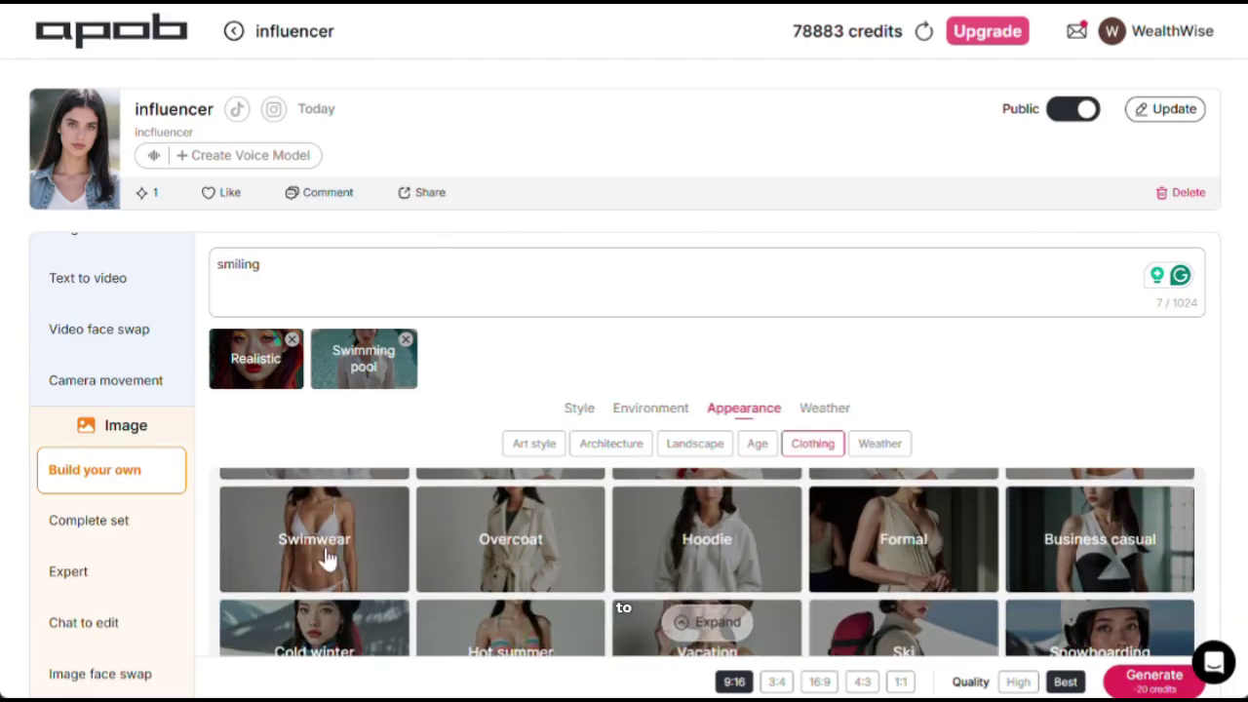
{"action": "left_click", "coordinate": [326, 555]}
{"action": "left_click", "coordinate": [1155, 679]}
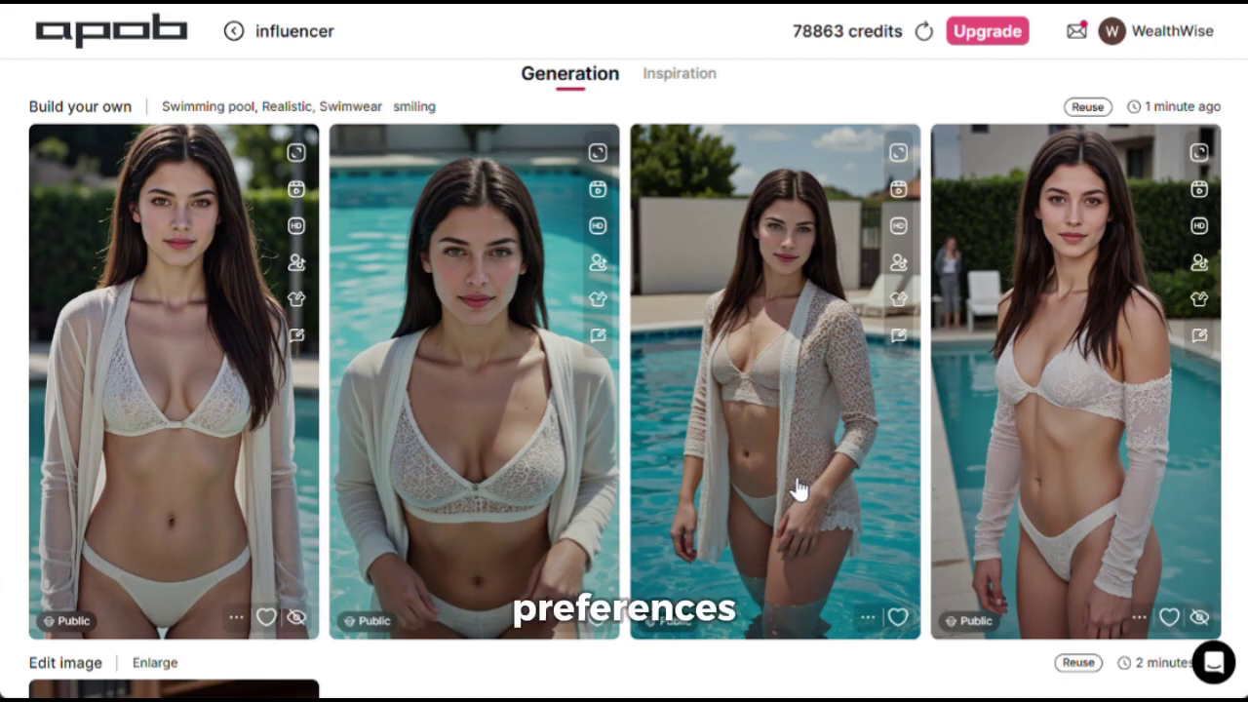
Compare the influencer's face across the swimming pool images, the upscaled image and the earlier library images
{"action": "scroll", "coordinate": [797, 491], "scroll_direction": "down", "scroll_amount": 10}
{"action": "scroll", "coordinate": [798, 490], "scroll_direction": "down", "scroll_amount": 3}
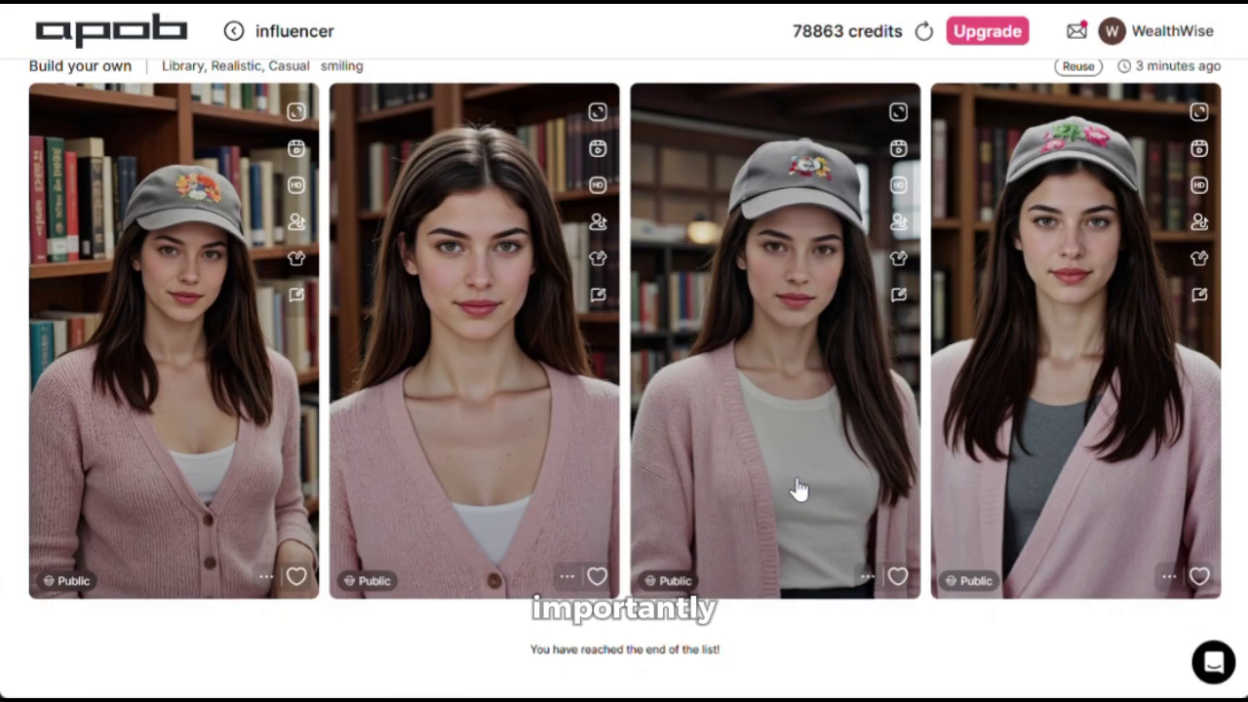
{"action": "scroll", "coordinate": [797, 490], "scroll_direction": "up", "scroll_amount": 12}
{"action": "scroll", "coordinate": [798, 491], "scroll_direction": "down", "scroll_amount": 10}
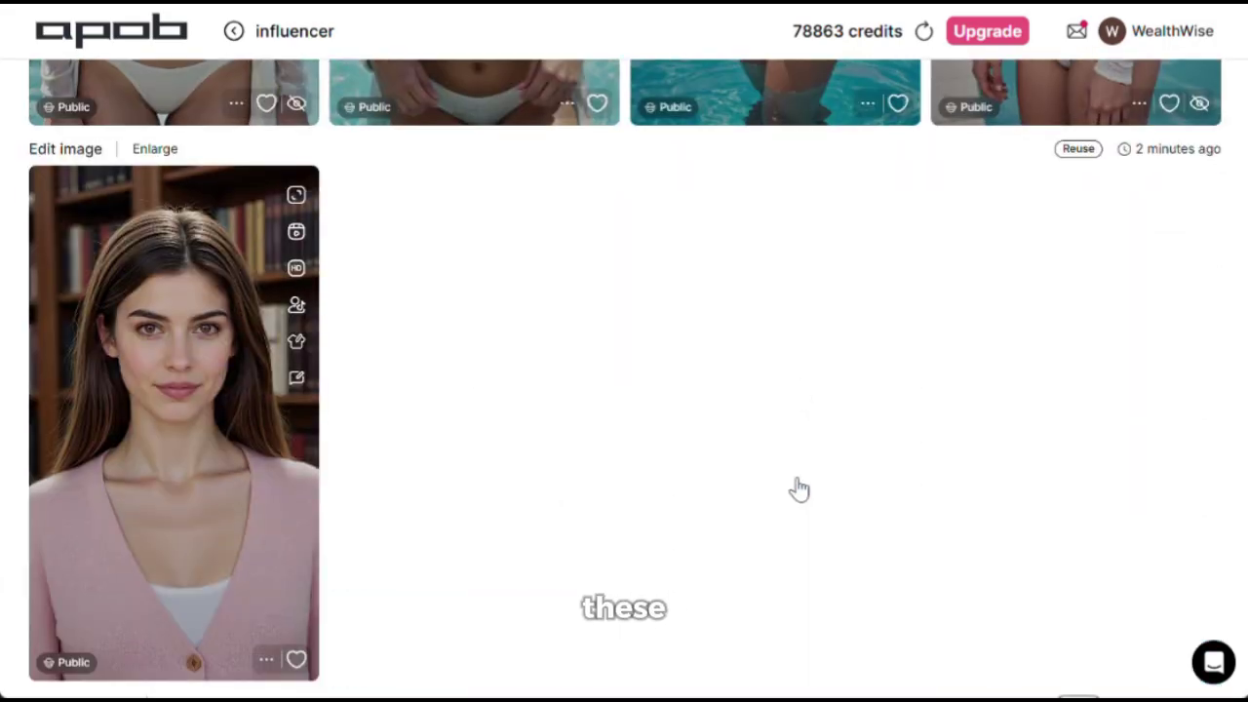
{"action": "scroll", "coordinate": [797, 490], "scroll_direction": "up", "scroll_amount": 4}
{"action": "scroll", "coordinate": [798, 490], "scroll_direction": "up", "scroll_amount": 6}
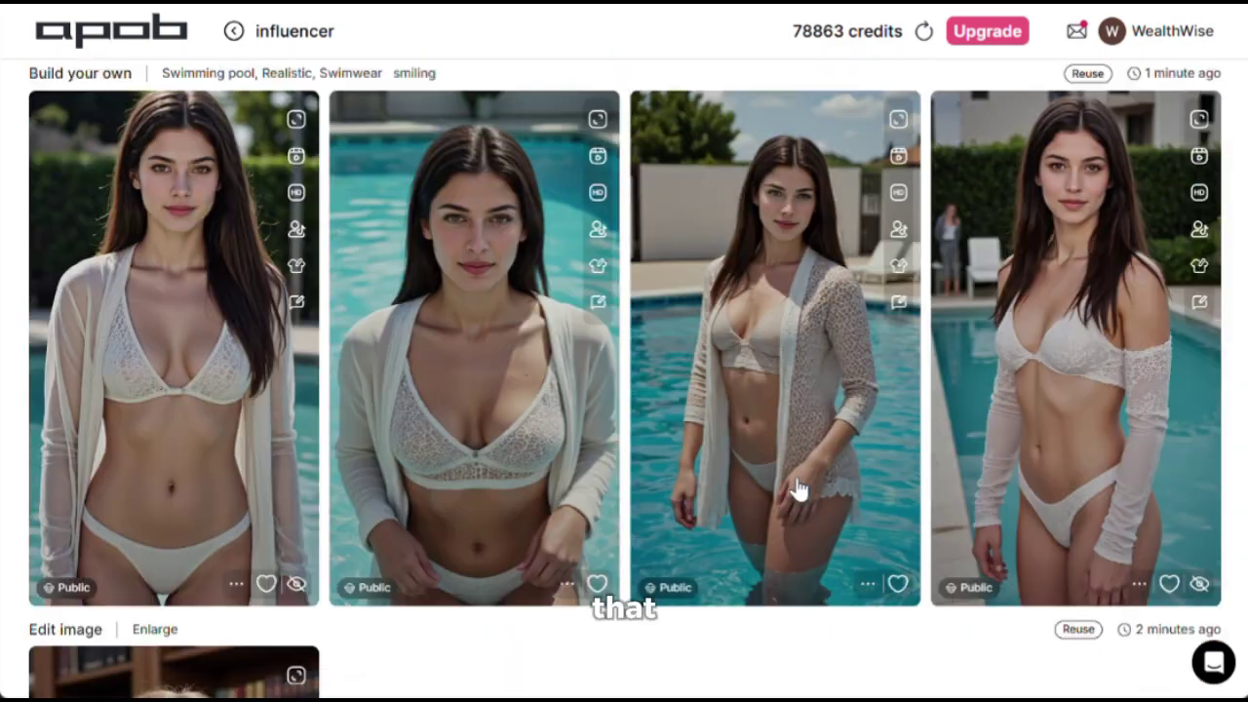
{"action": "scroll", "coordinate": [798, 490], "scroll_direction": "down", "scroll_amount": 9}
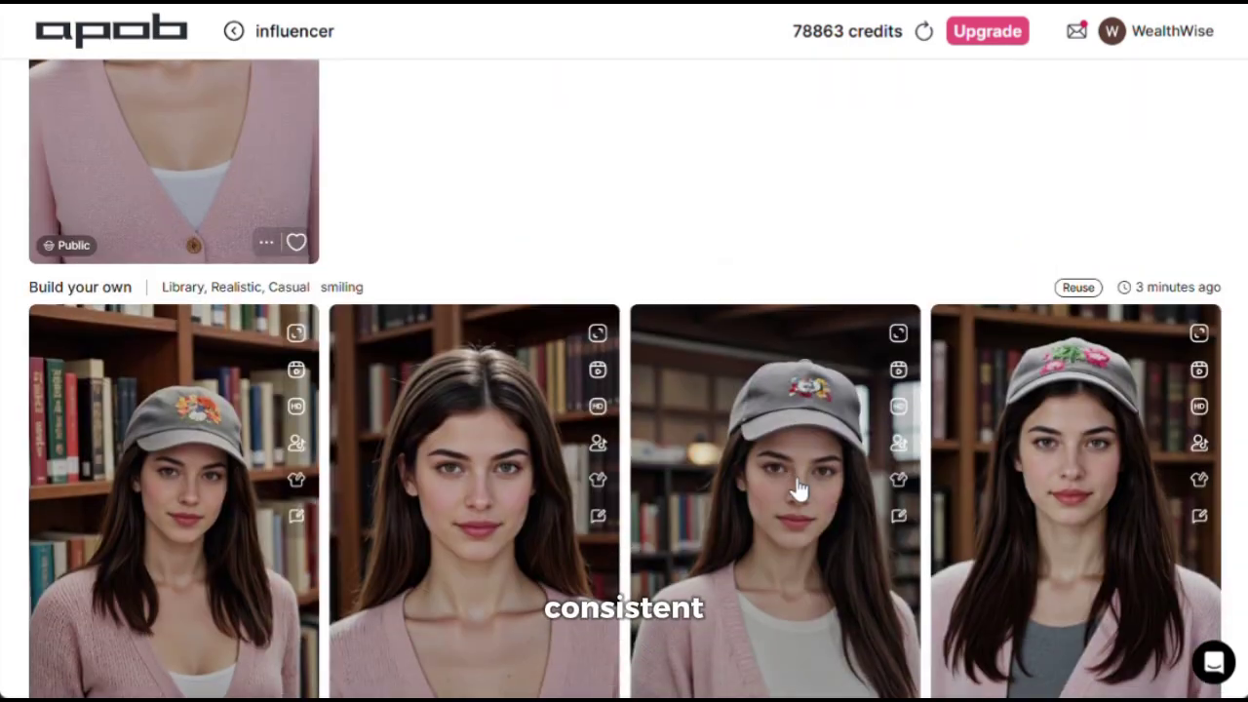
{"action": "scroll", "coordinate": [798, 491], "scroll_direction": "up", "scroll_amount": 9}
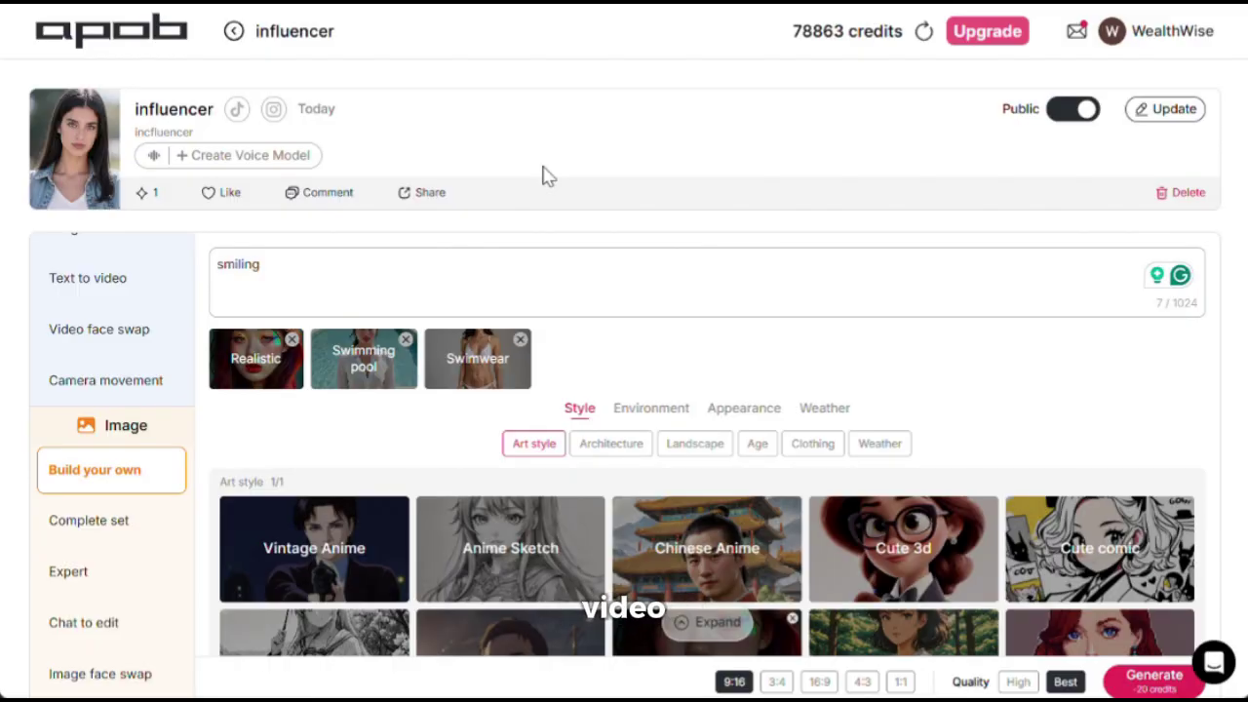
Replace the prompt with "she in in a podcast studio talking to the mic" and generate images with only the Realistic modifier kept
{"action": "left_click", "coordinate": [432, 279]}
{"action": "key", "text": "ctrl+a"}
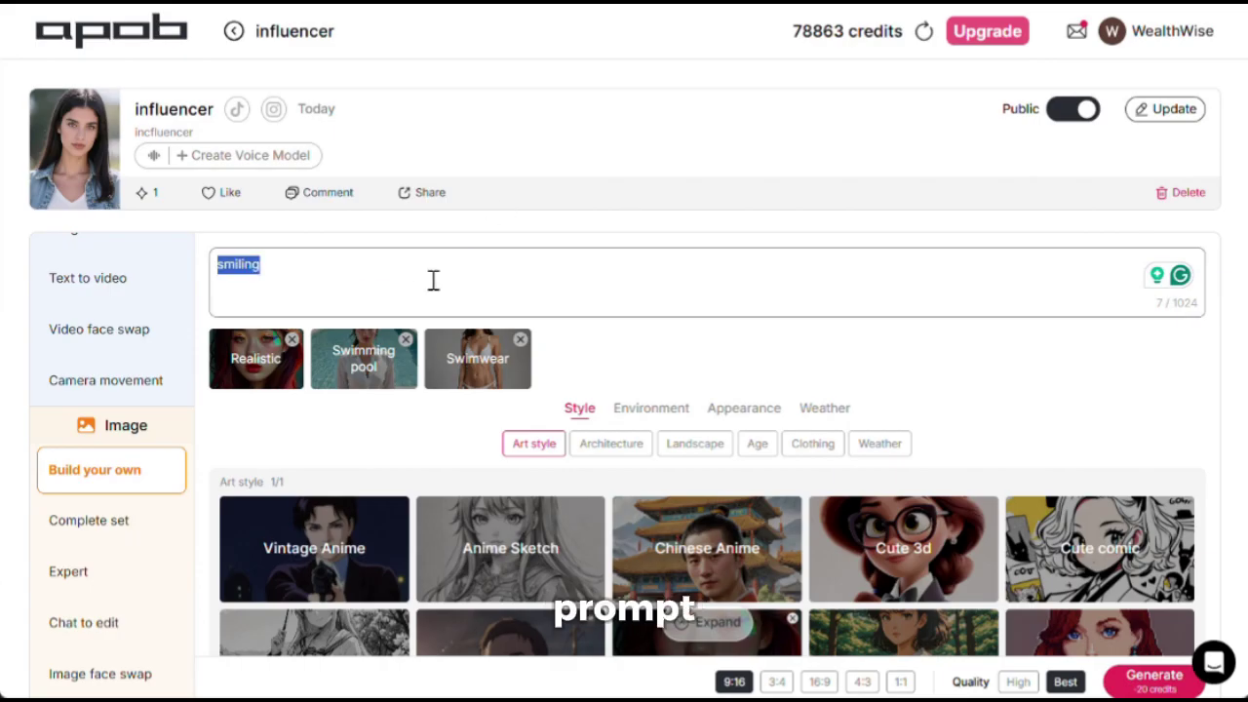
{"action": "type", "text": "she in in a podcast studio talking to the mic"}
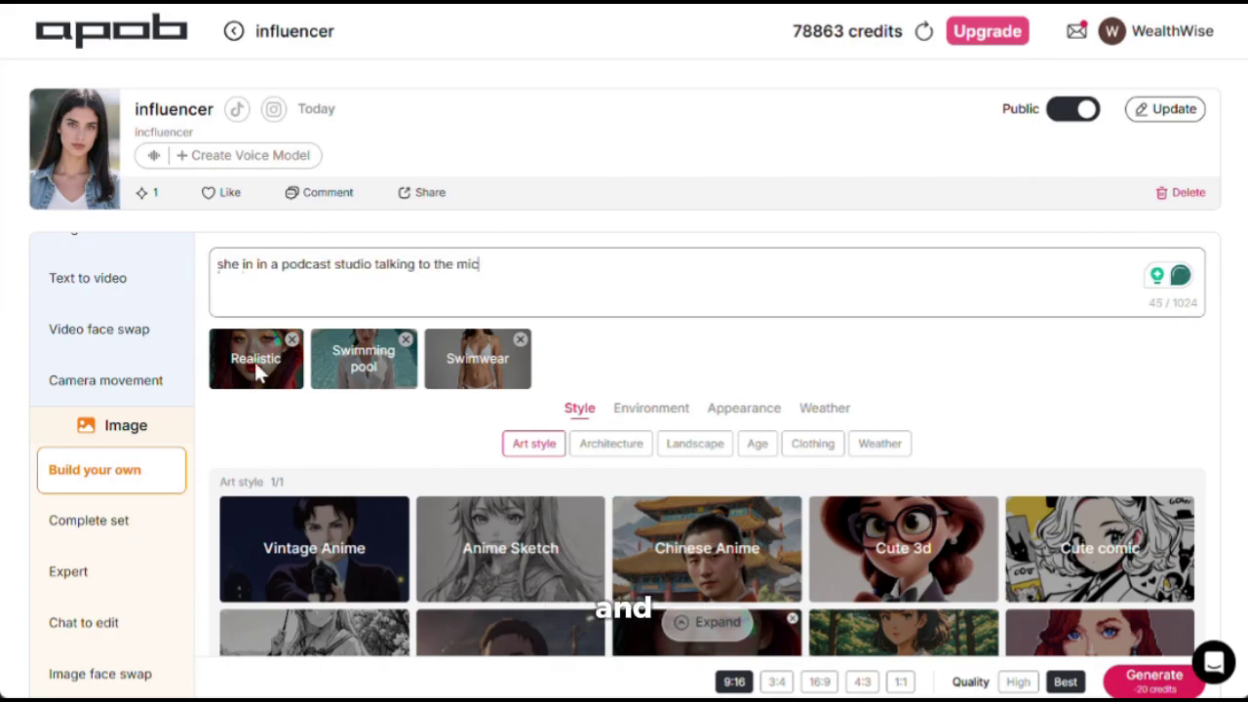
{"action": "left_click", "coordinate": [405, 340]}
{"action": "left_click", "coordinate": [405, 341]}
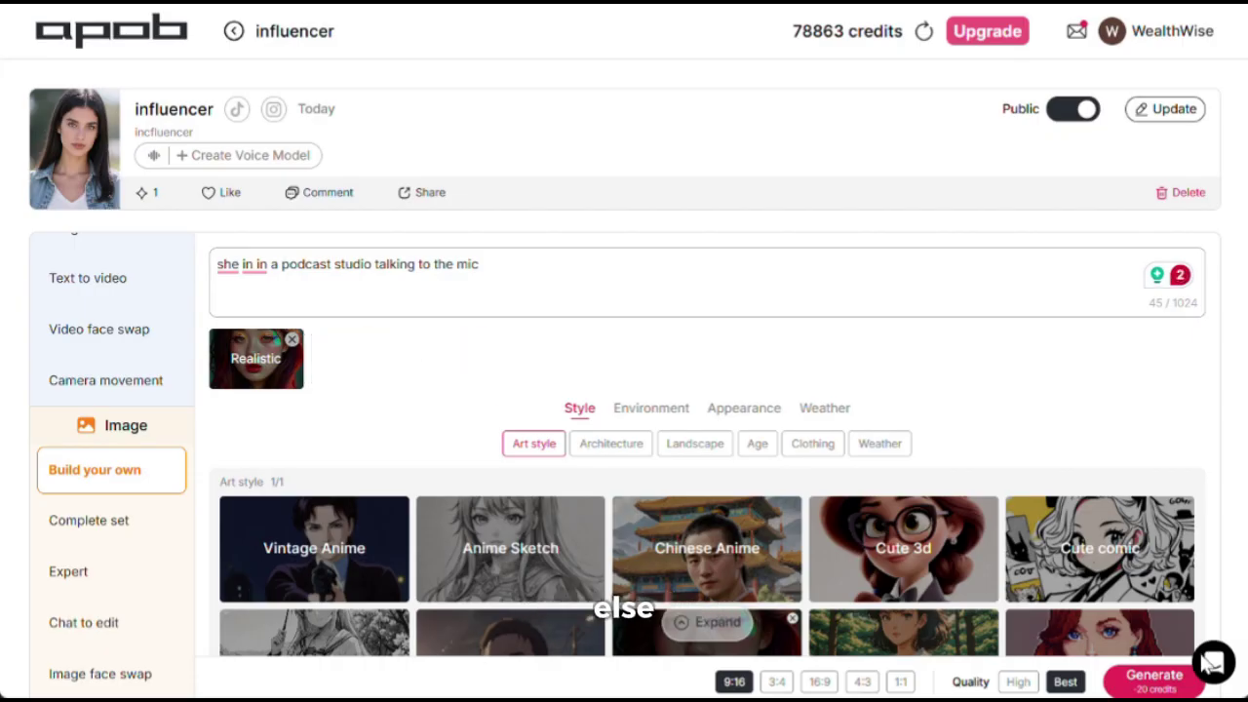
{"action": "left_click", "coordinate": [1175, 682]}
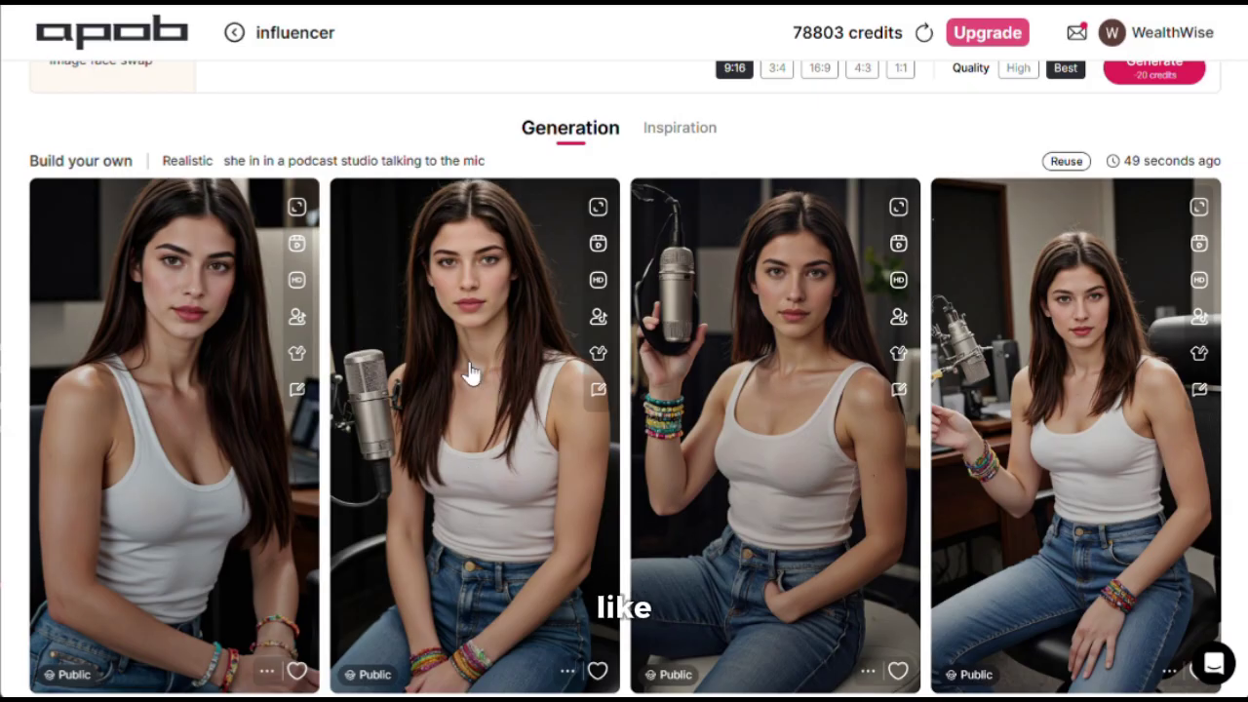
Upscale the second podcast studio image and use the enlarged version as the talking avatar's reference image
{"action": "left_click", "coordinate": [599, 282]}
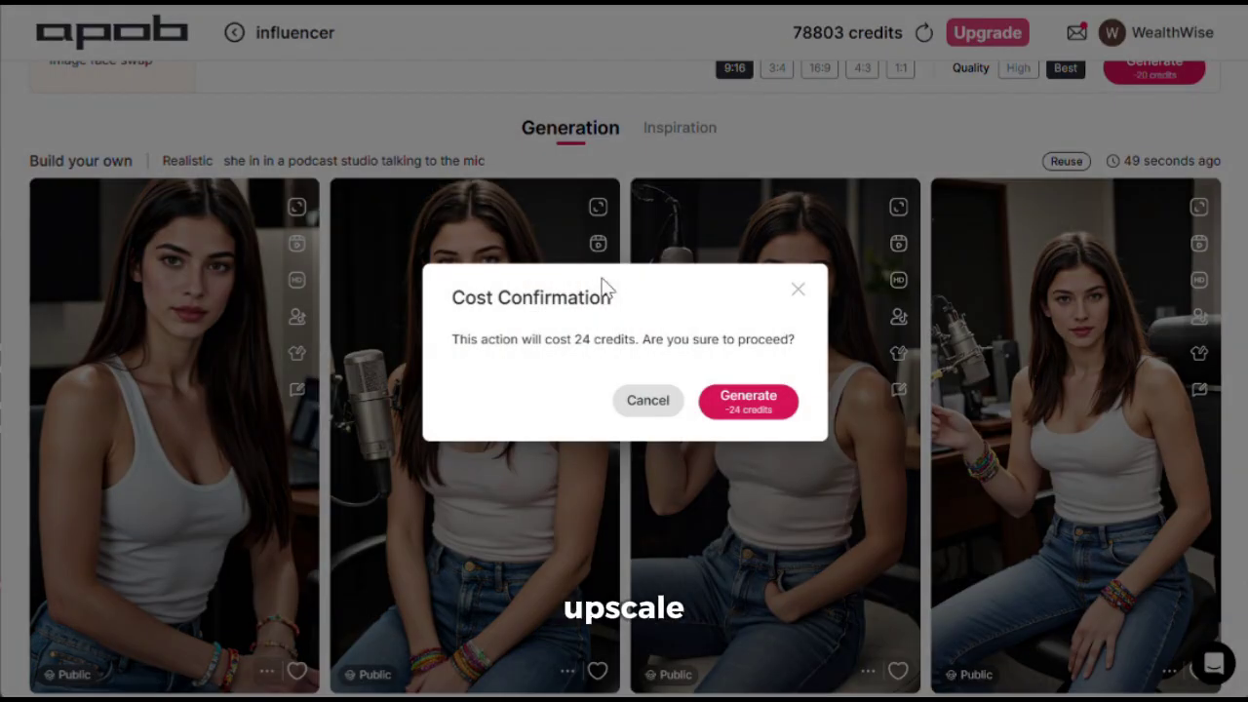
{"action": "left_click", "coordinate": [752, 396]}
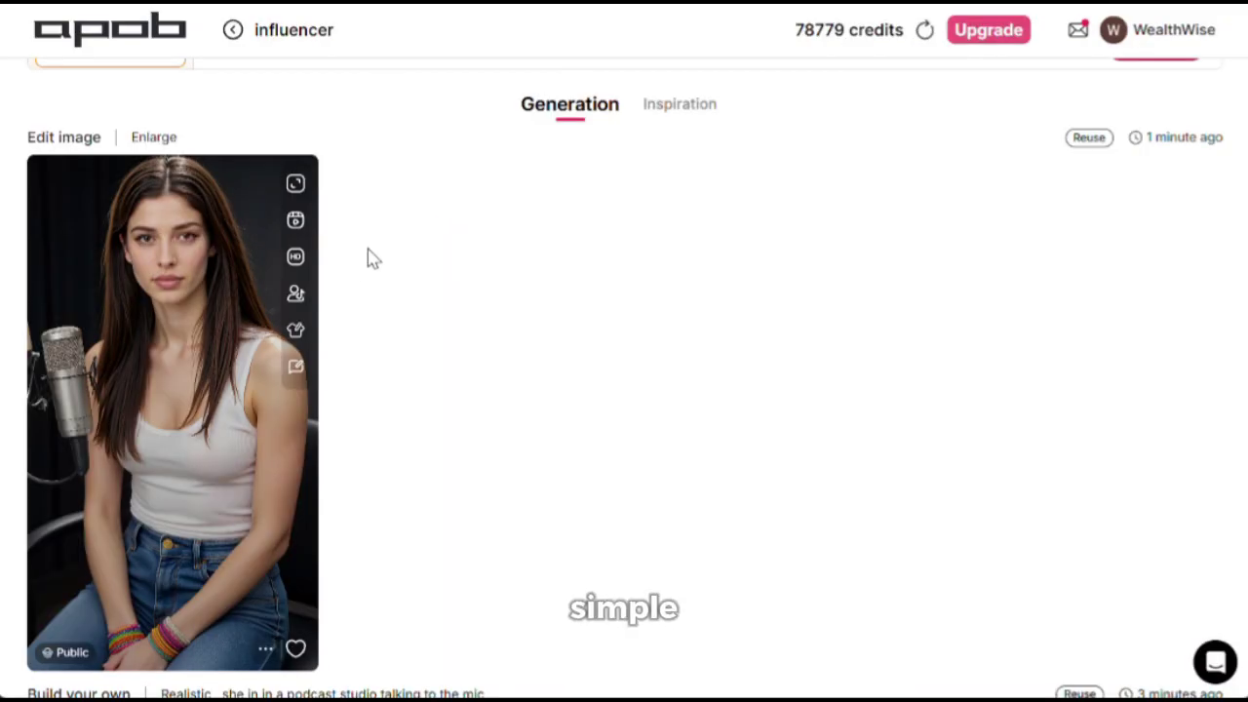
{"action": "left_click", "coordinate": [295, 299]}
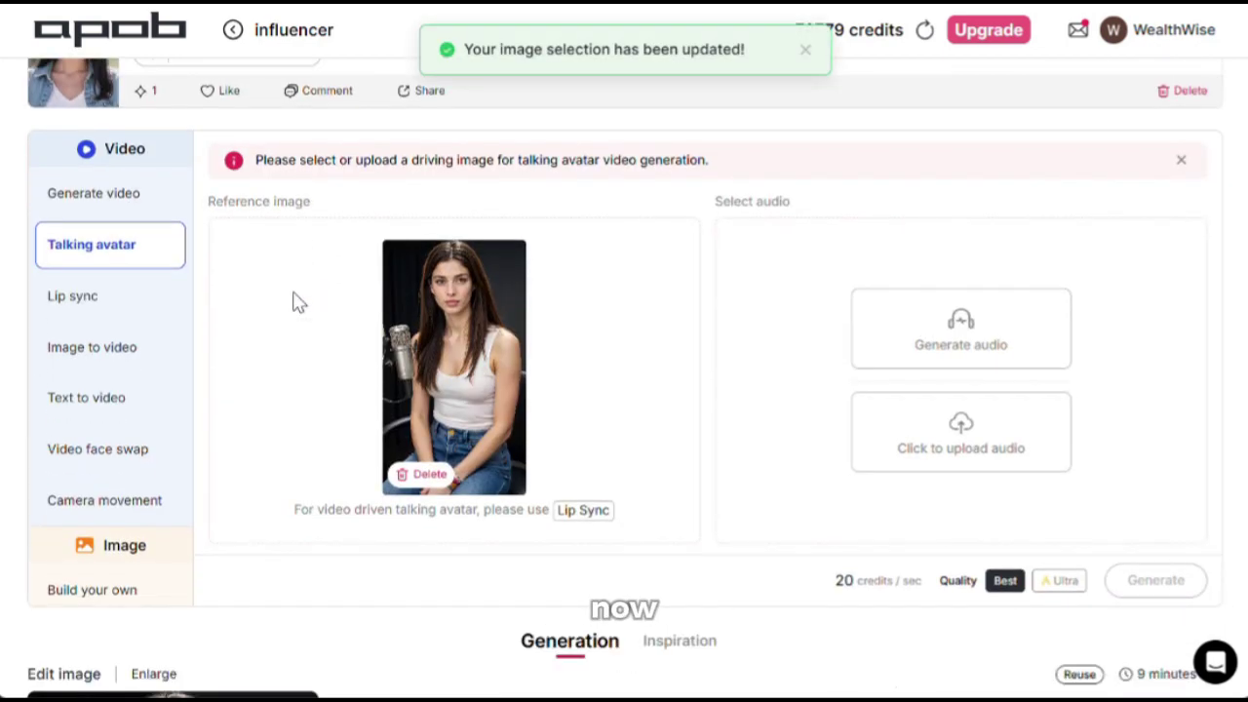
{"action": "scroll", "coordinate": [102, 376], "scroll_direction": "down", "scroll_amount": 3}
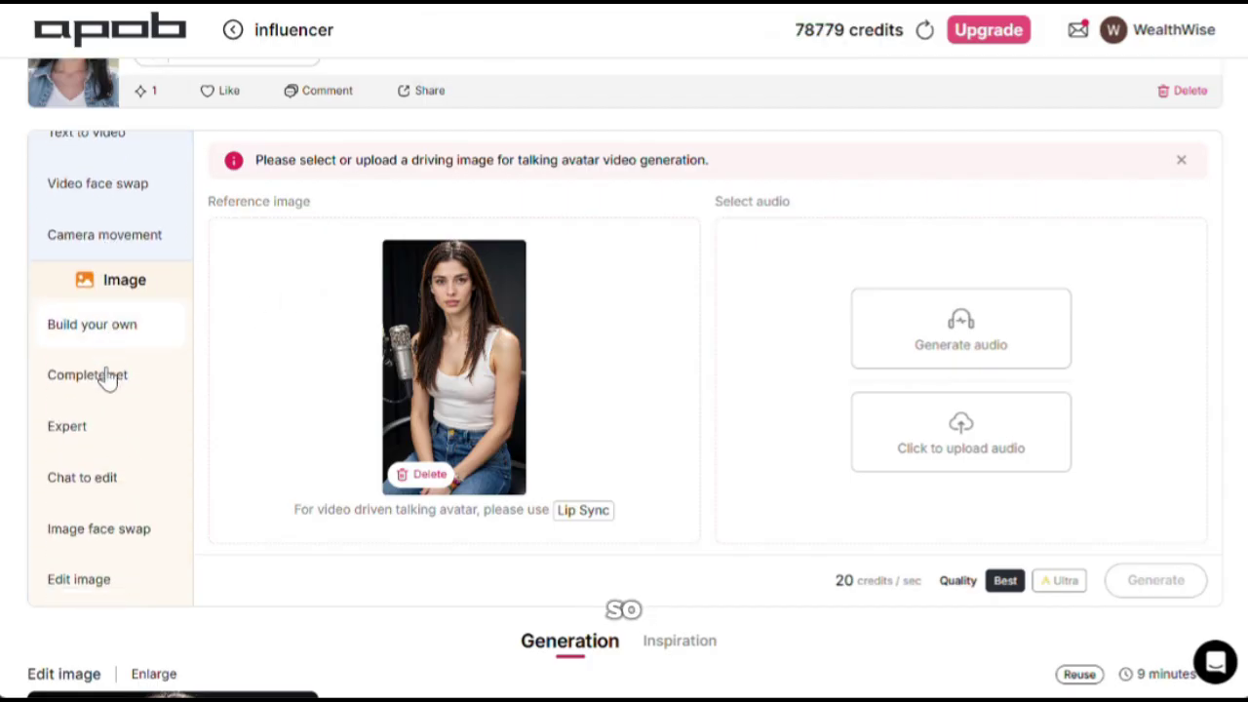
{"action": "scroll", "coordinate": [105, 379], "scroll_direction": "up", "scroll_amount": 5}
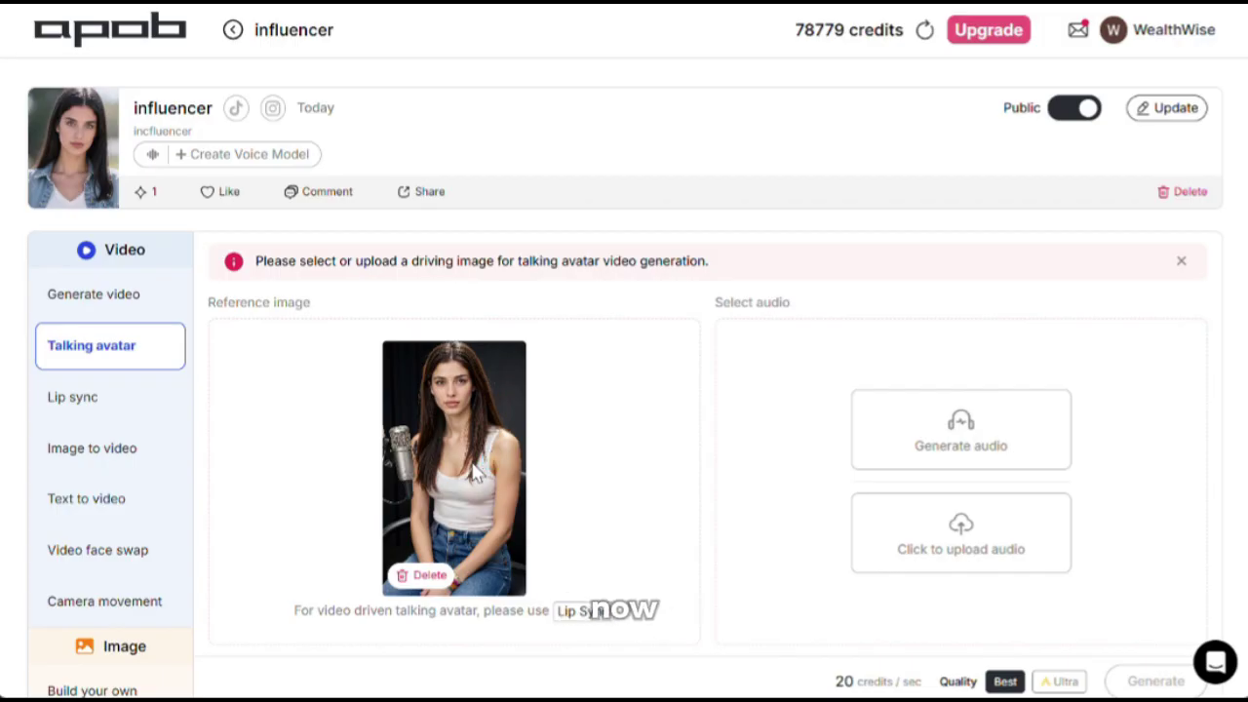
Upload the ElevenLabs audio file for the talking avatar and generate the video in Ultra quality
{"action": "scroll", "coordinate": [473, 468], "scroll_direction": "down", "scroll_amount": 1}
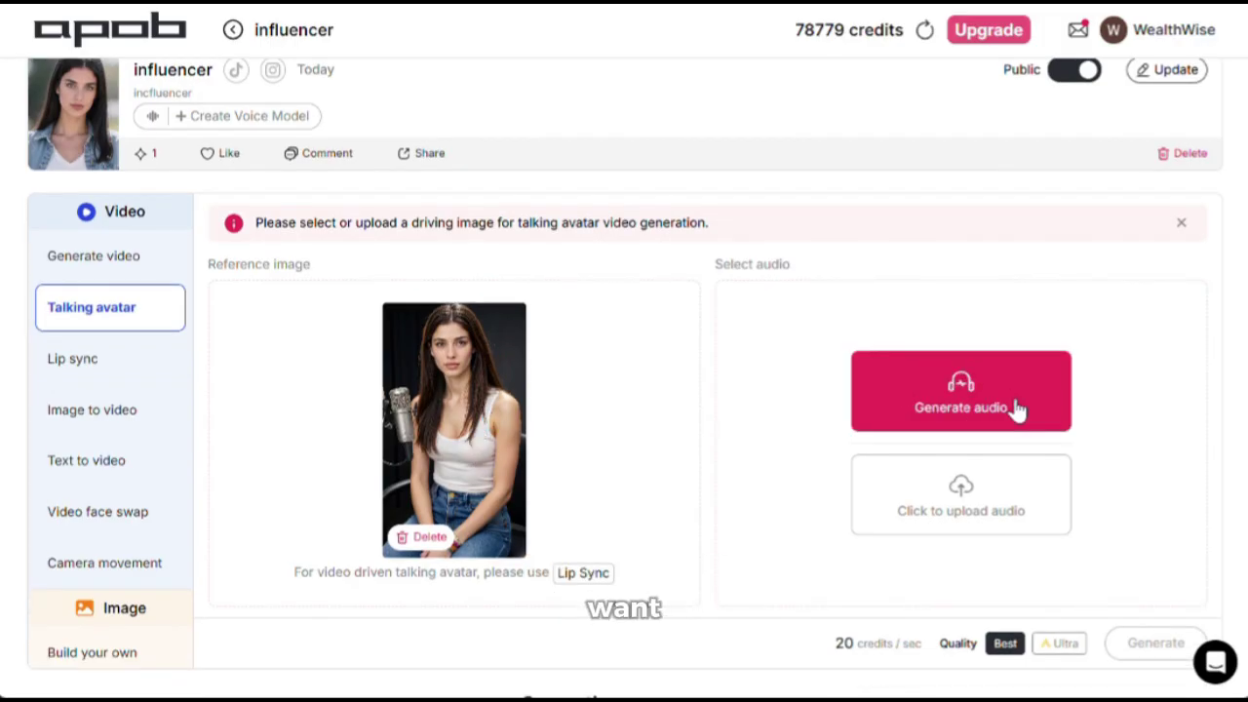
{"action": "left_click", "coordinate": [996, 517]}
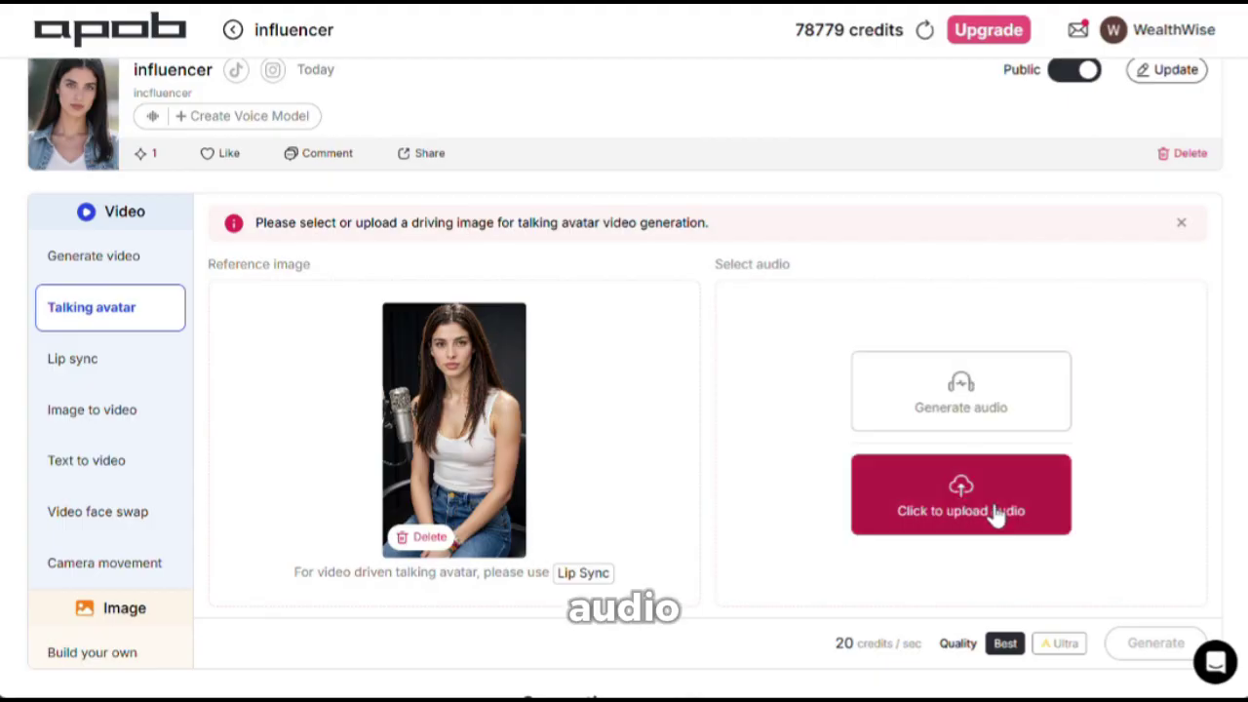
{"action": "left_click", "coordinate": [627, 335]}
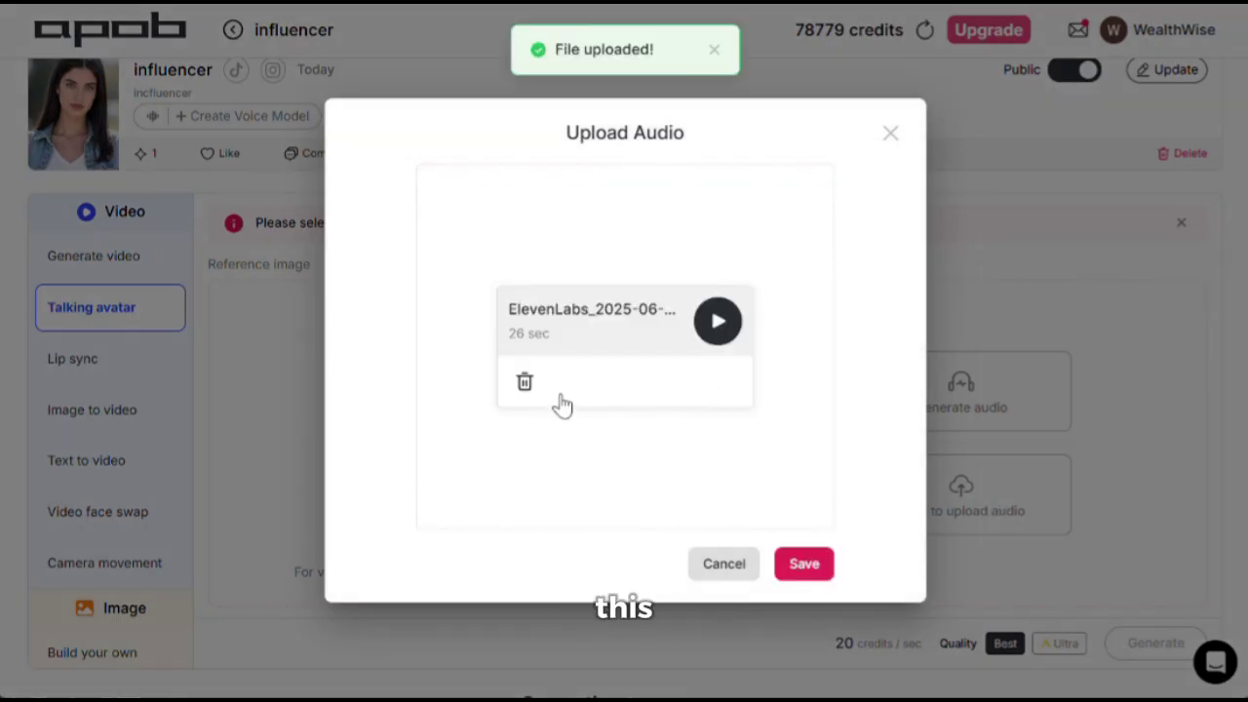
{"action": "left_click", "coordinate": [810, 571]}
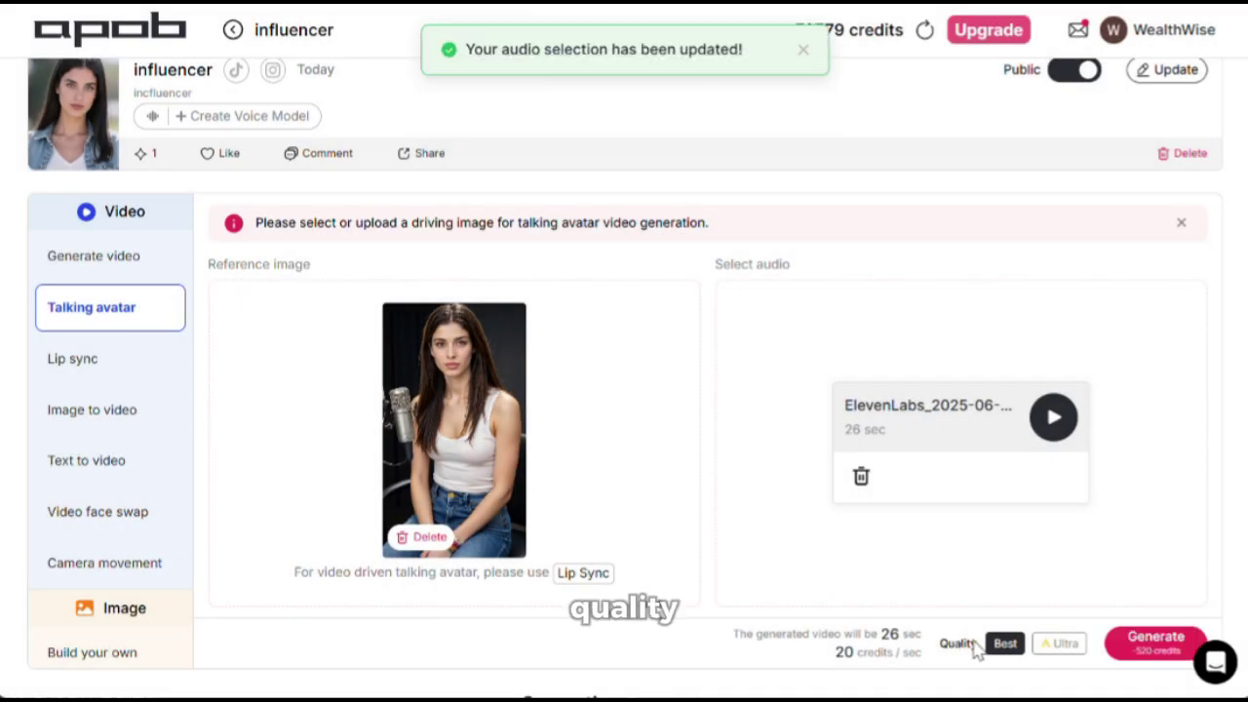
{"action": "left_click", "coordinate": [1061, 644]}
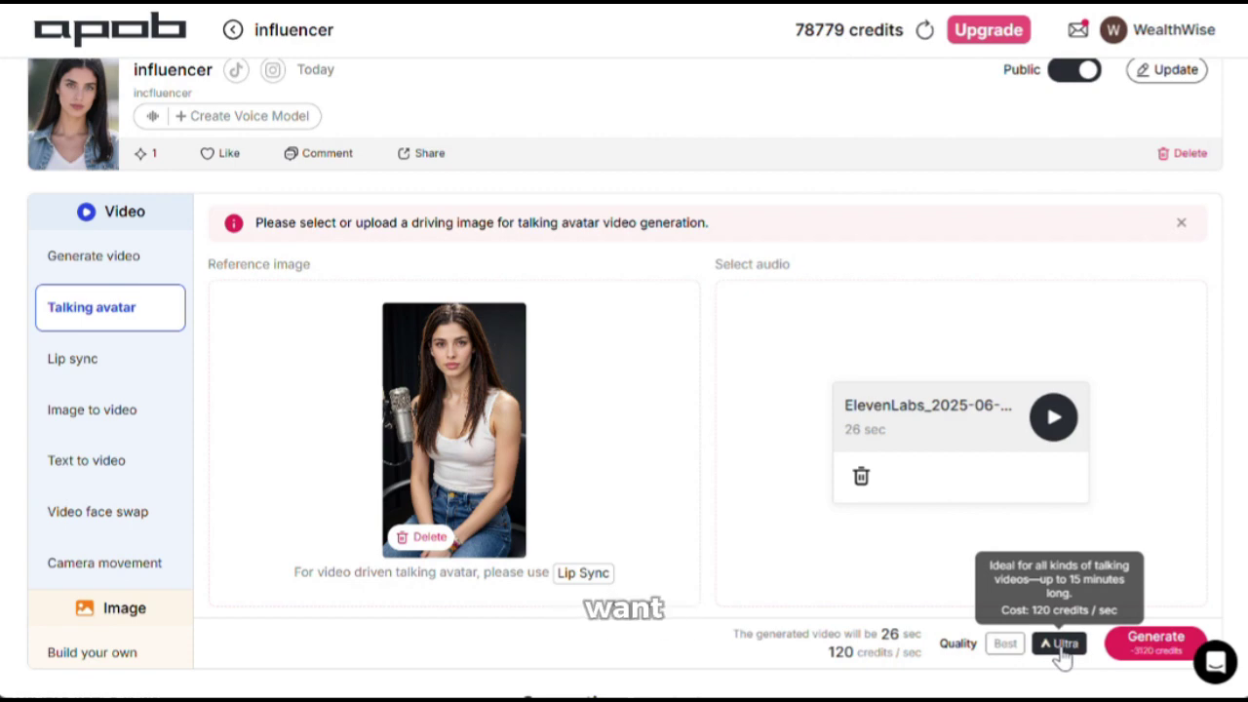
{"action": "left_click", "coordinate": [1155, 640]}
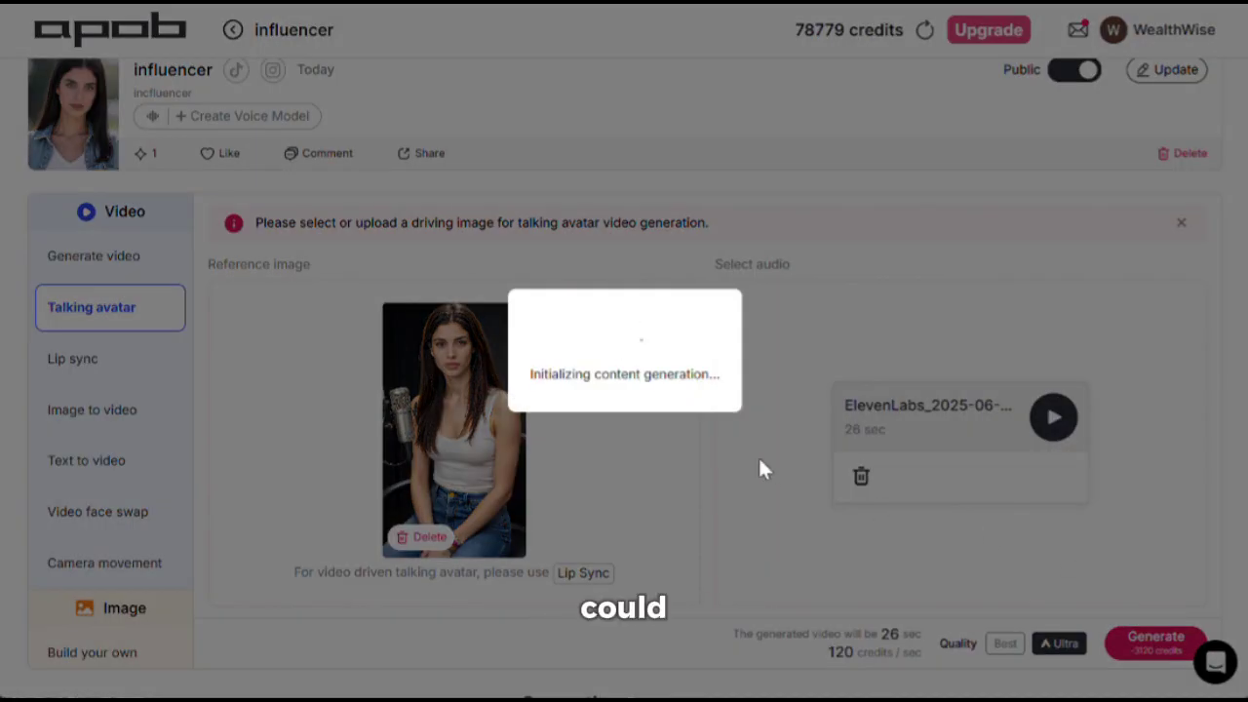